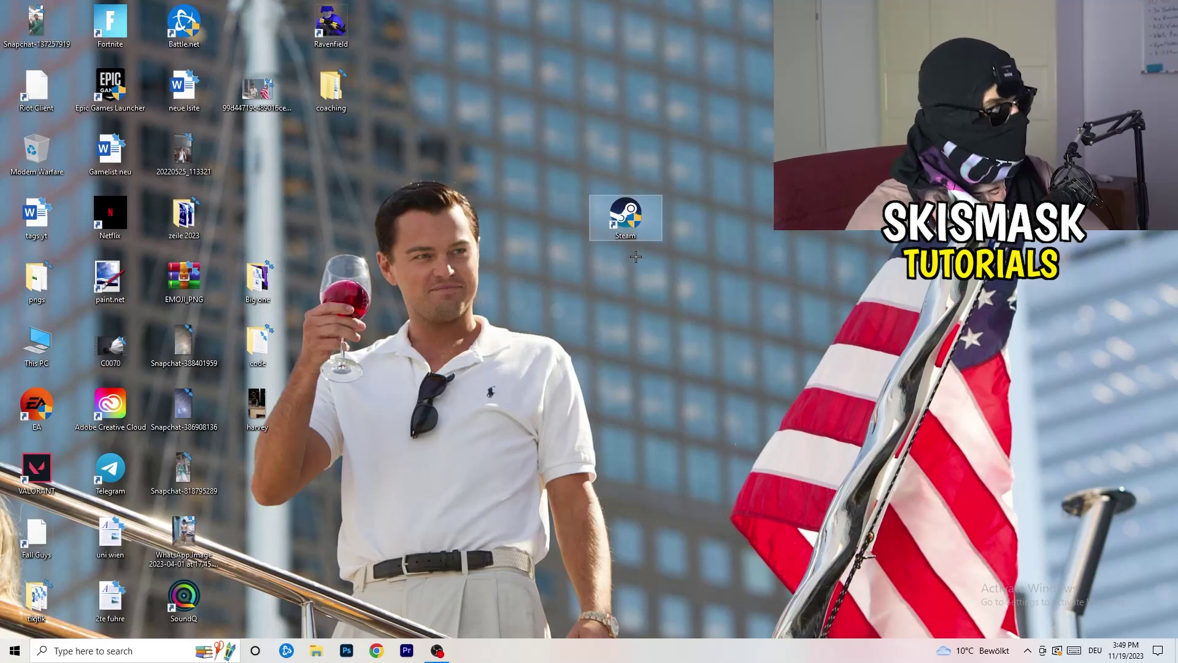
Review the compatibility settings in the Steam desktop shortcut's properties, then accept and close them
right_click(634, 215)
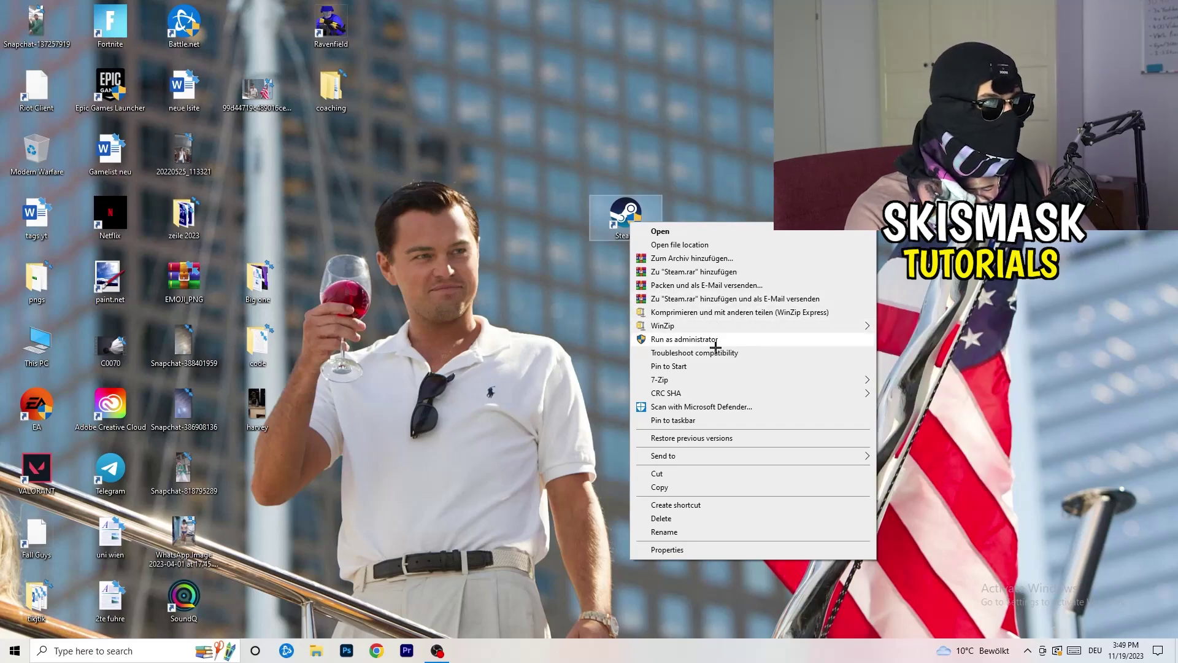
click(667, 550)
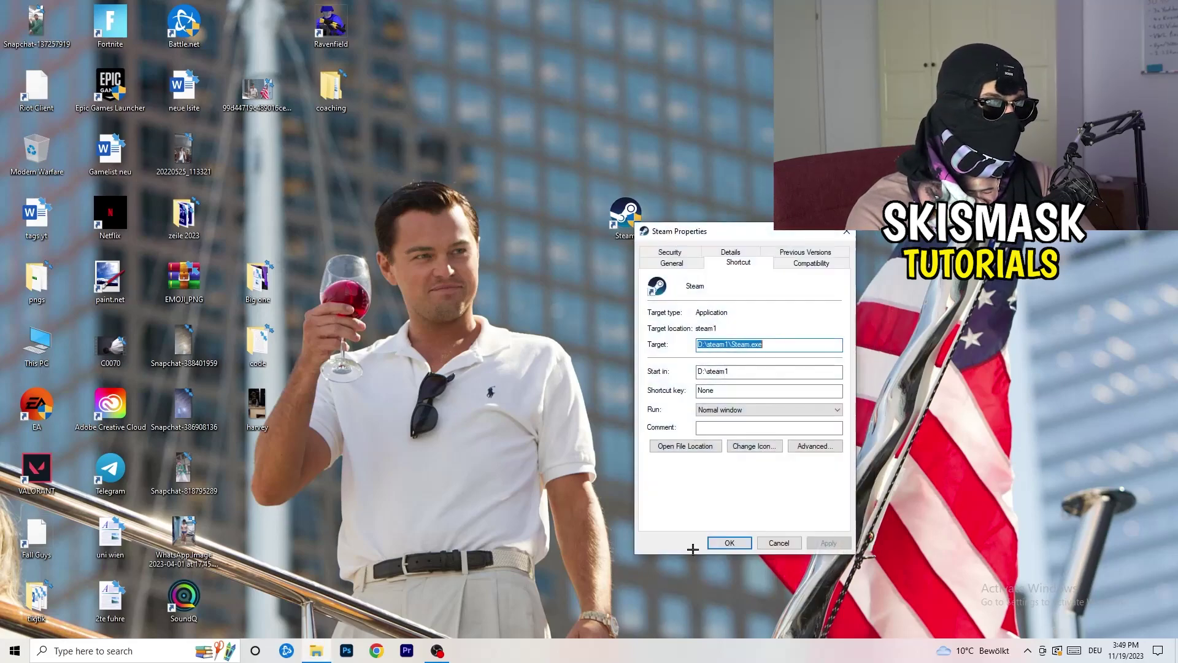
drag(738, 232, 522, 176)
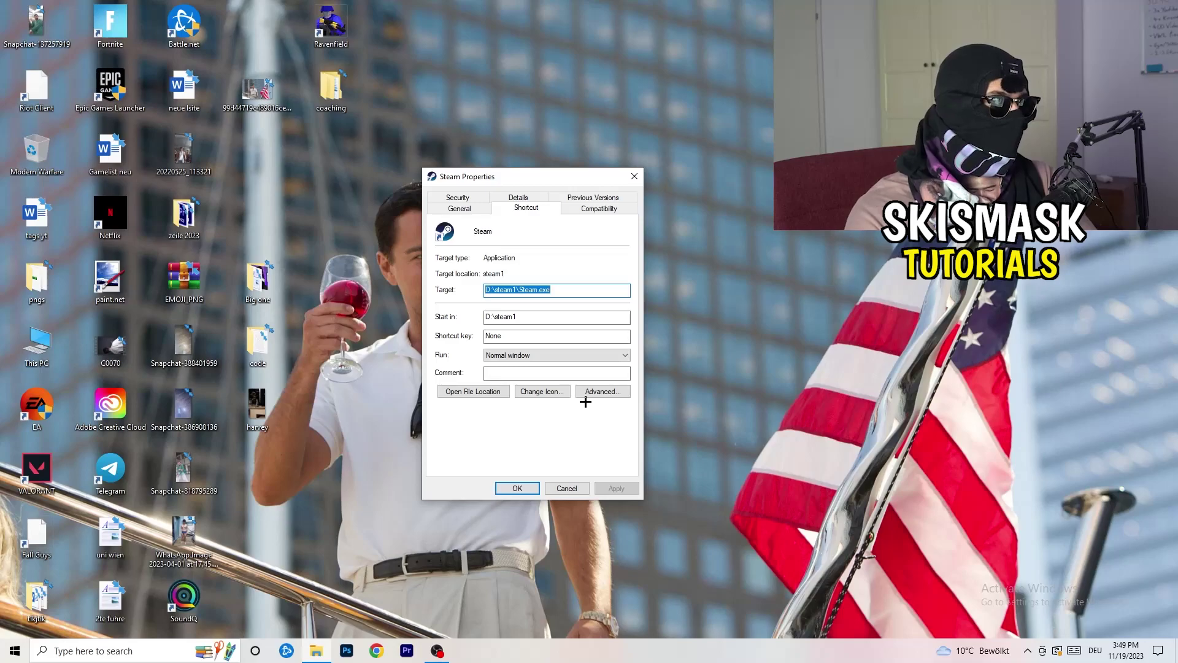
click(604, 210)
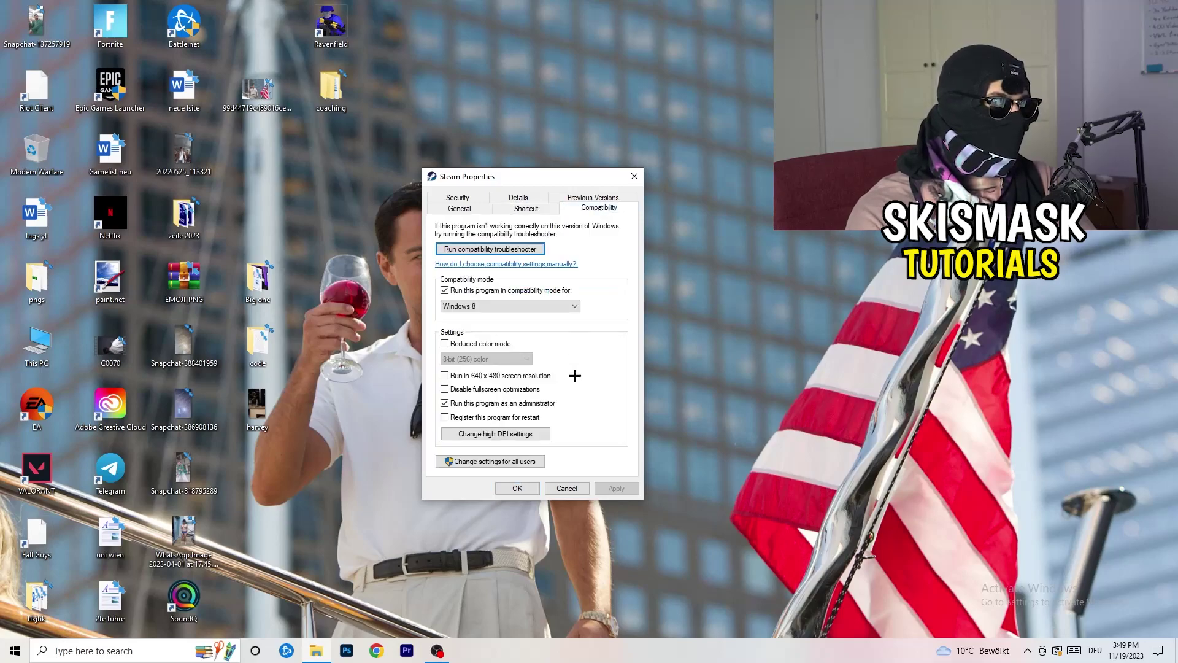
drag(541, 179, 680, 128)
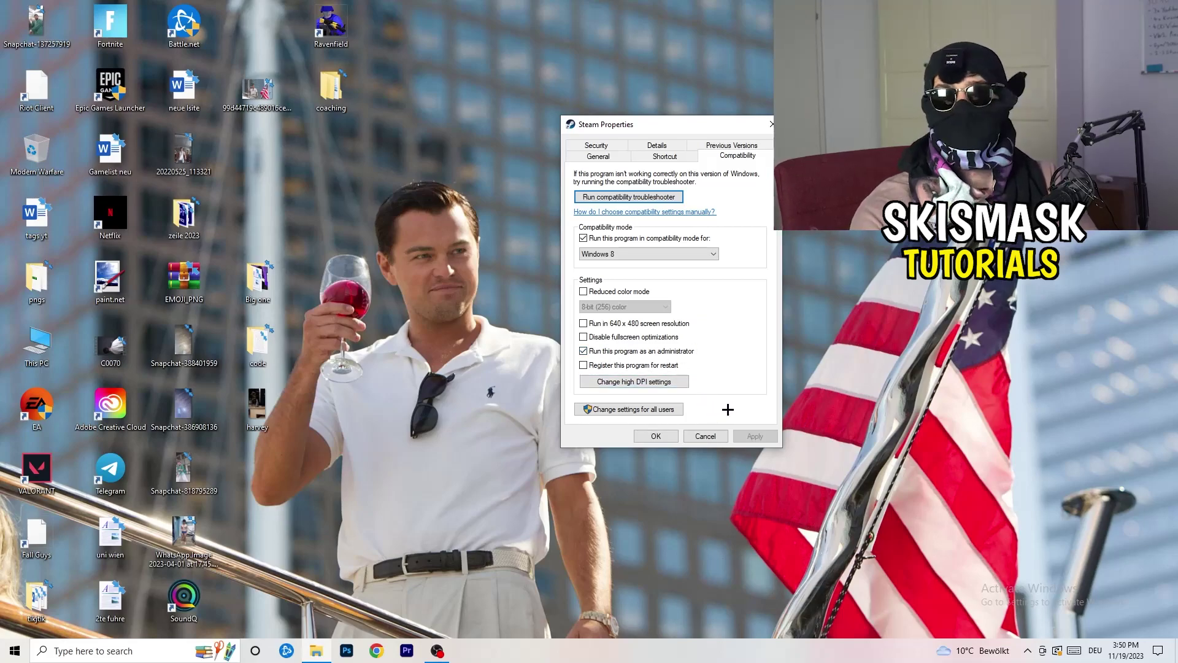
click(663, 436)
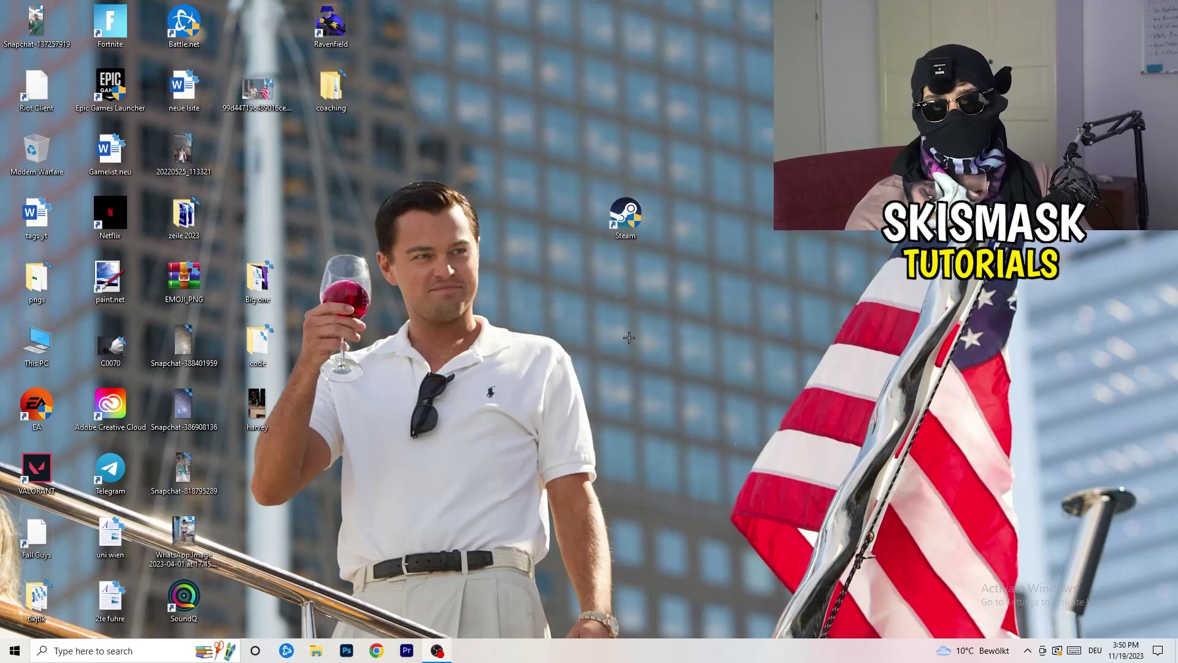
Reposition the Steam shortcut over the man's head in the wallpaper and check its compatibility settings again
drag(629, 216, 558, 216)
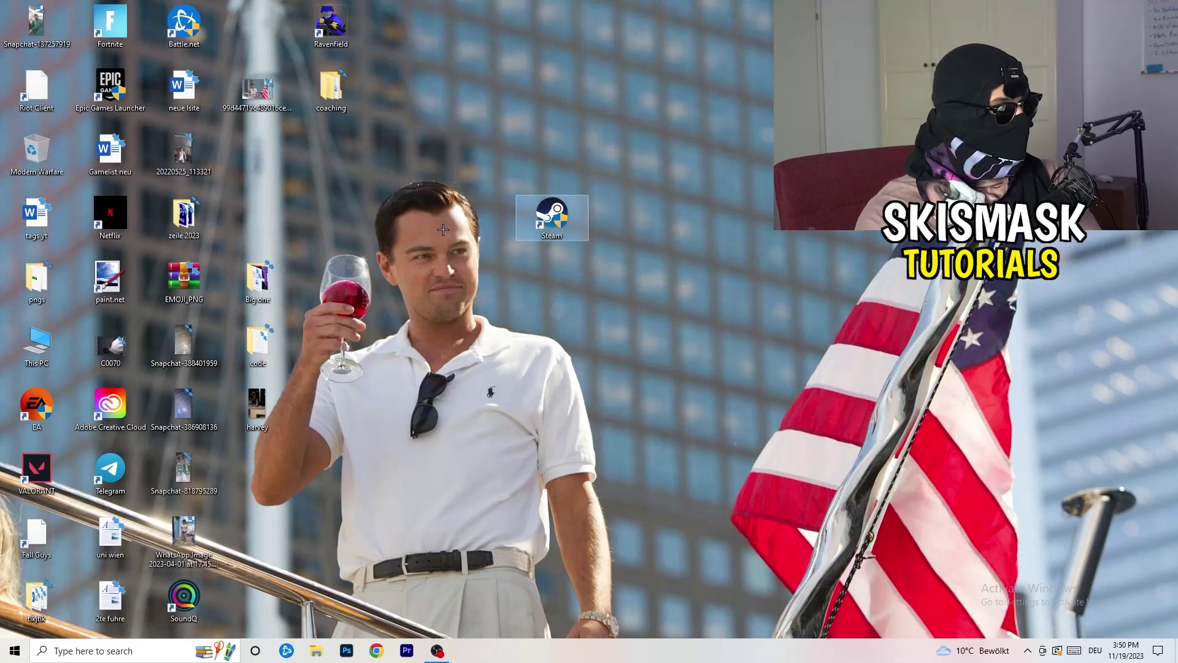
drag(557, 220, 409, 220)
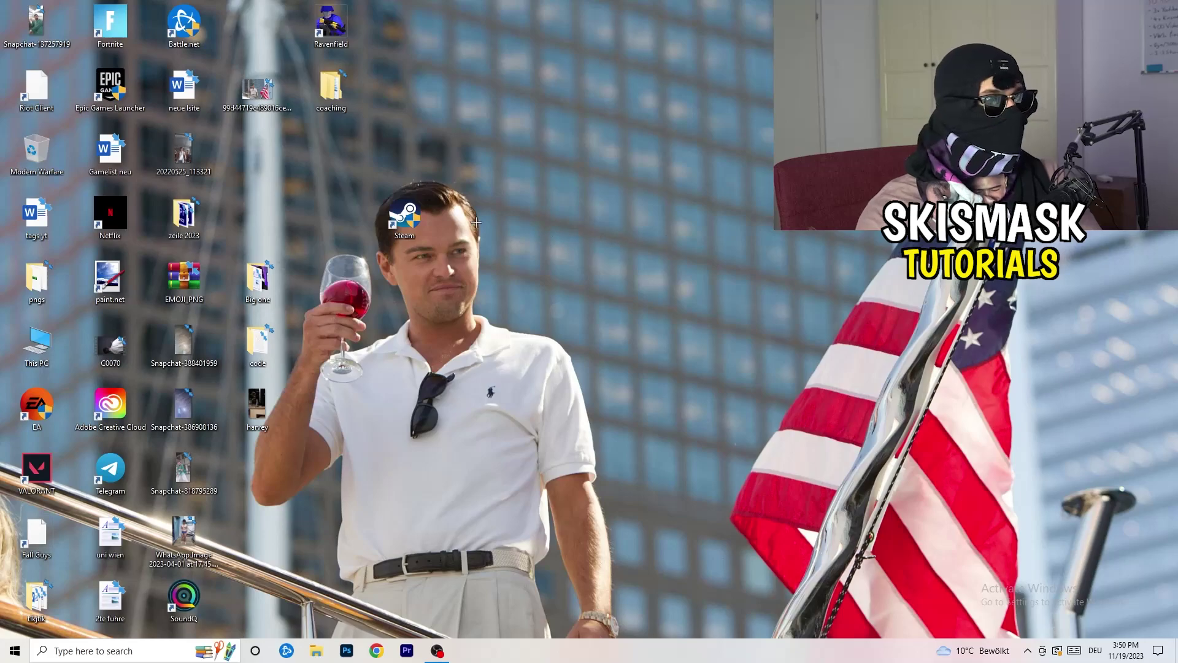
right_click(406, 228)
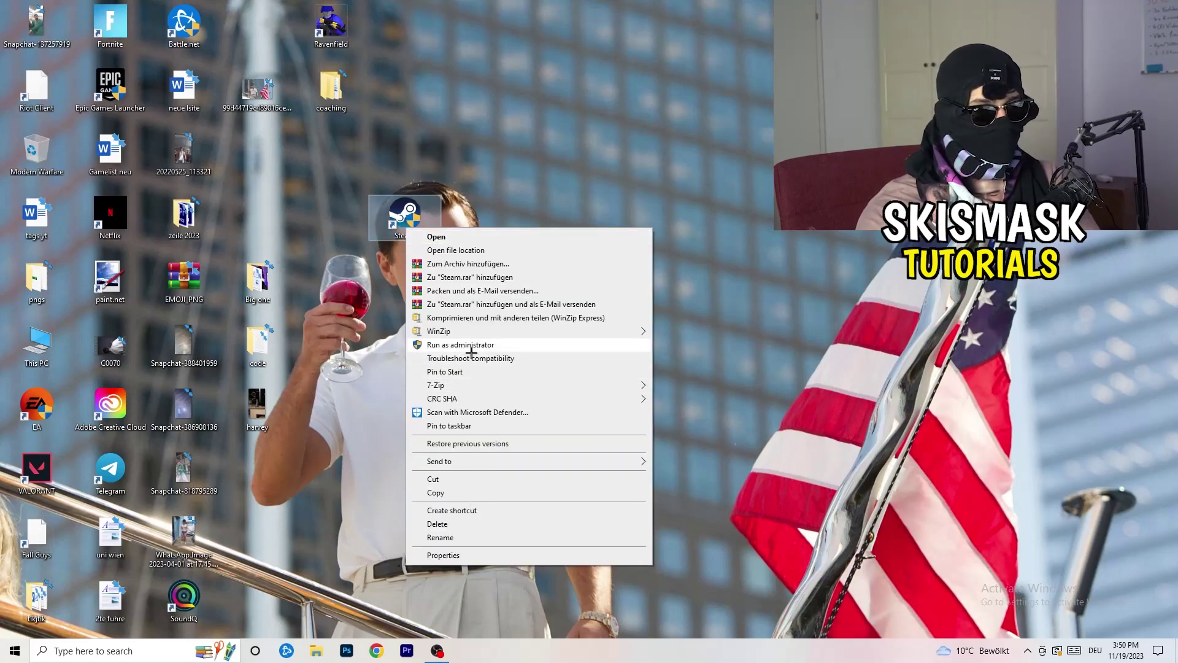
click(443, 555)
click(574, 269)
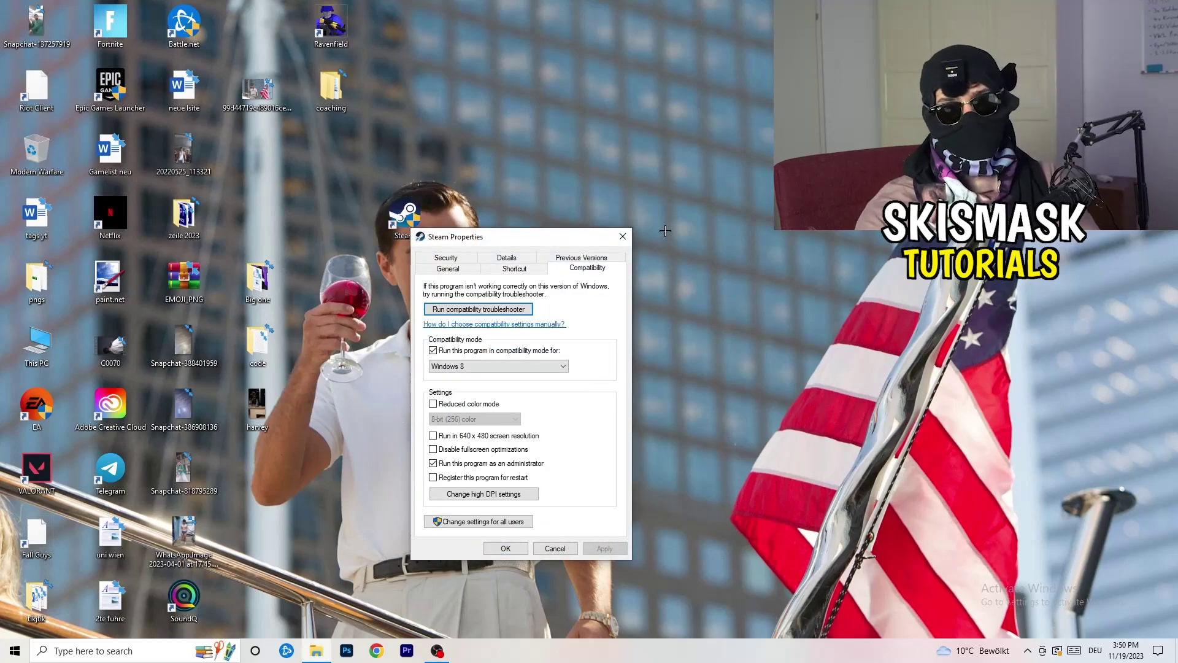
click(622, 237)
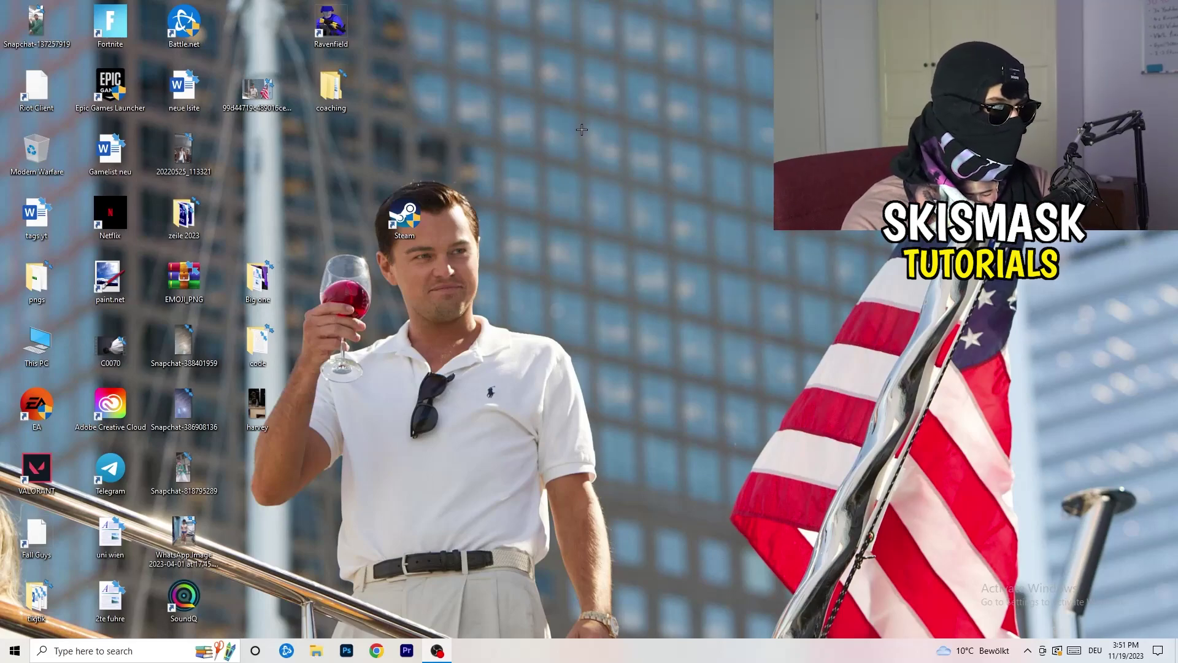
Open Task Manager and maximize its window
mouse_move(595, 658)
mouse_down()
mouse_move(639, 637)
mouse_move(1005, 341)
mouse_move(663, 575)
mouse_move(598, 626)
mouse_move(599, 654)
mouse_up()
right_click(599, 654)
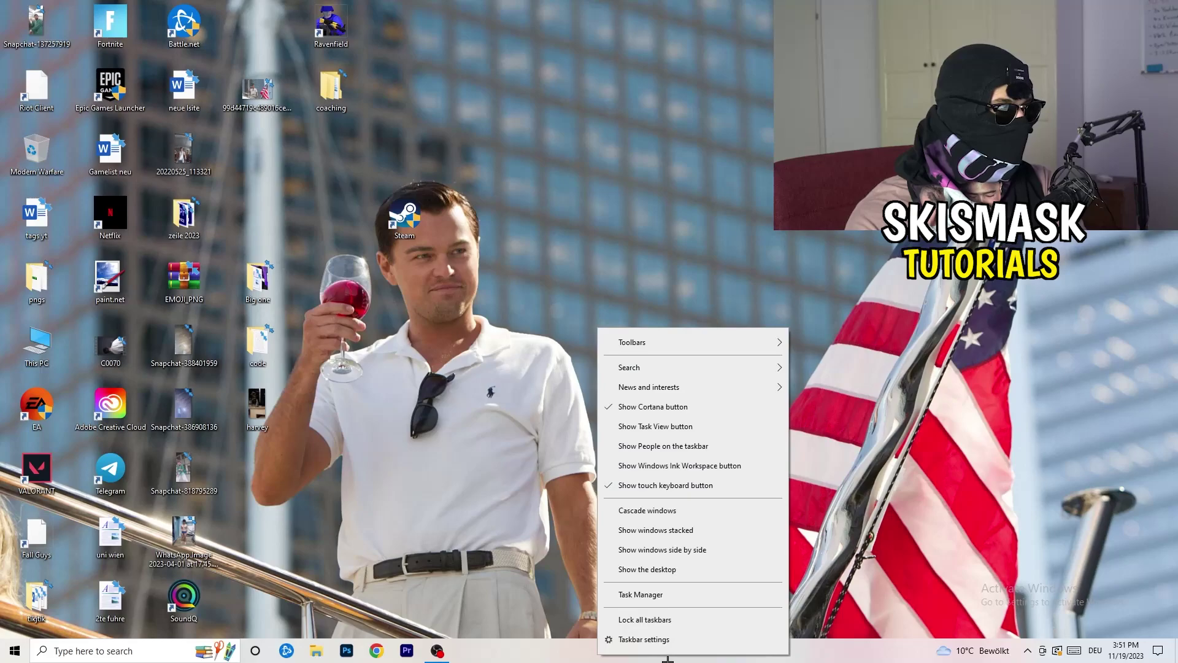
click(656, 595)
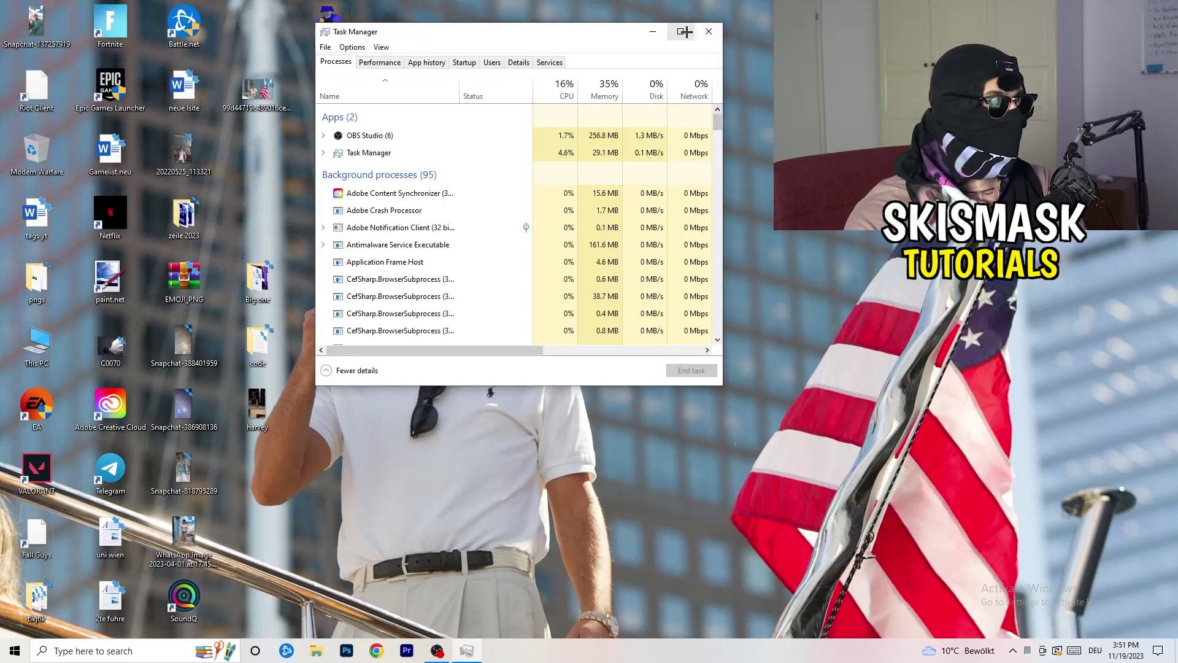
click(681, 31)
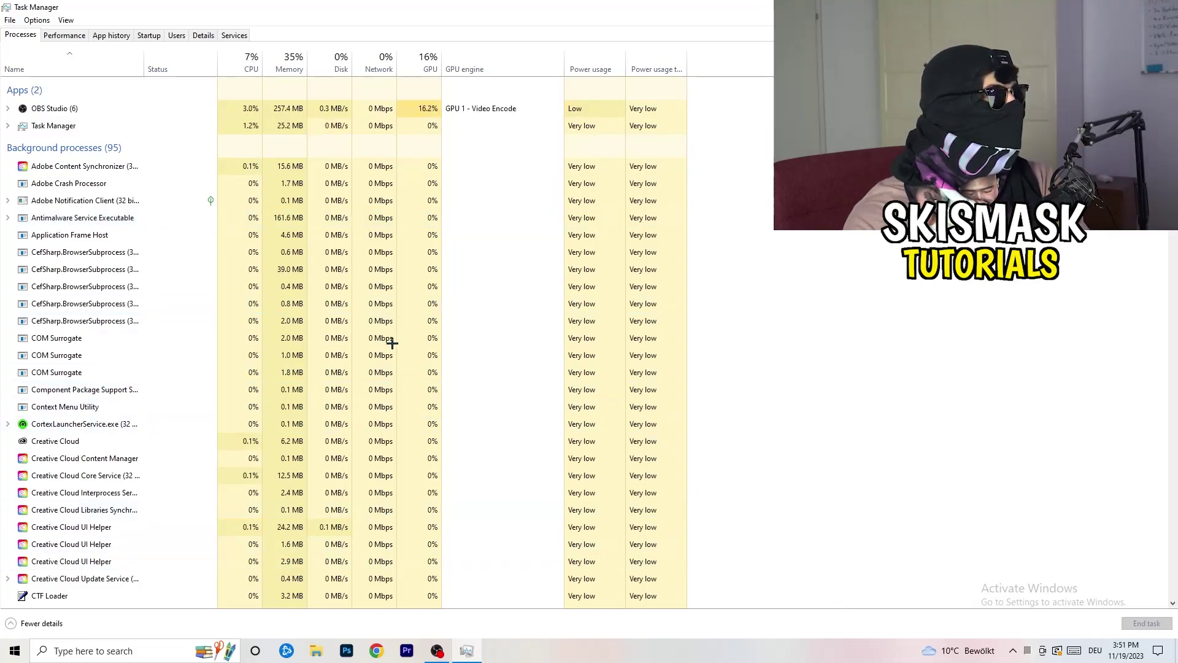
View the priority options of a Creative Cloud UI Helper process in the detailed process list
click(198, 35)
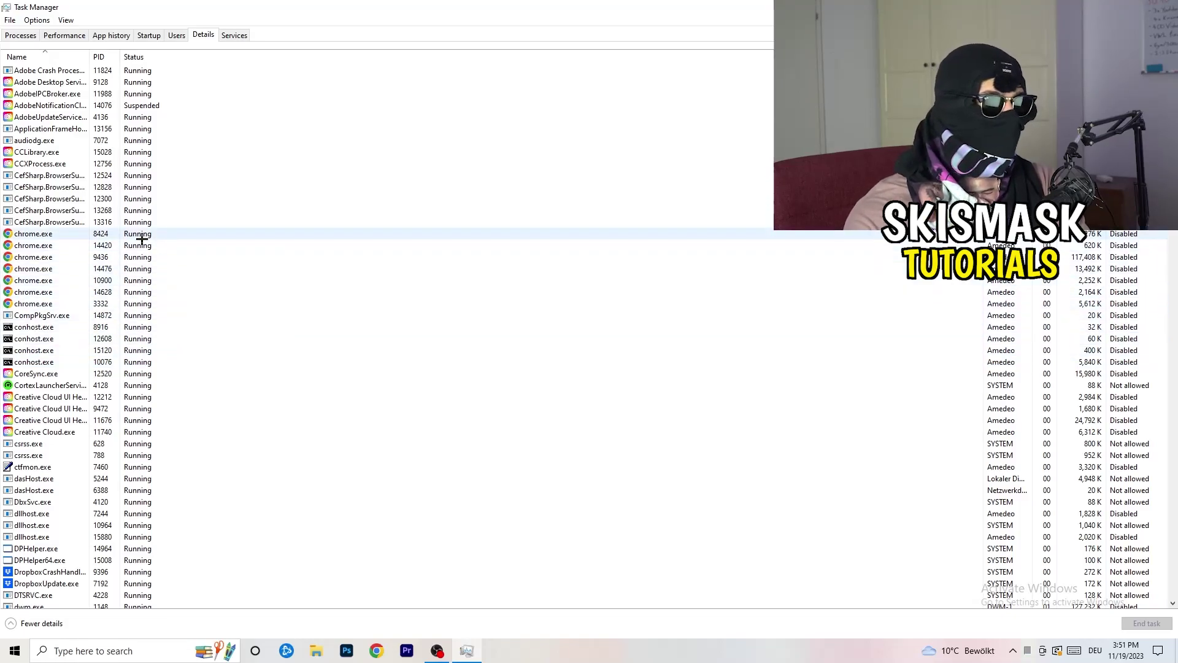
scroll(142, 239, down, 3)
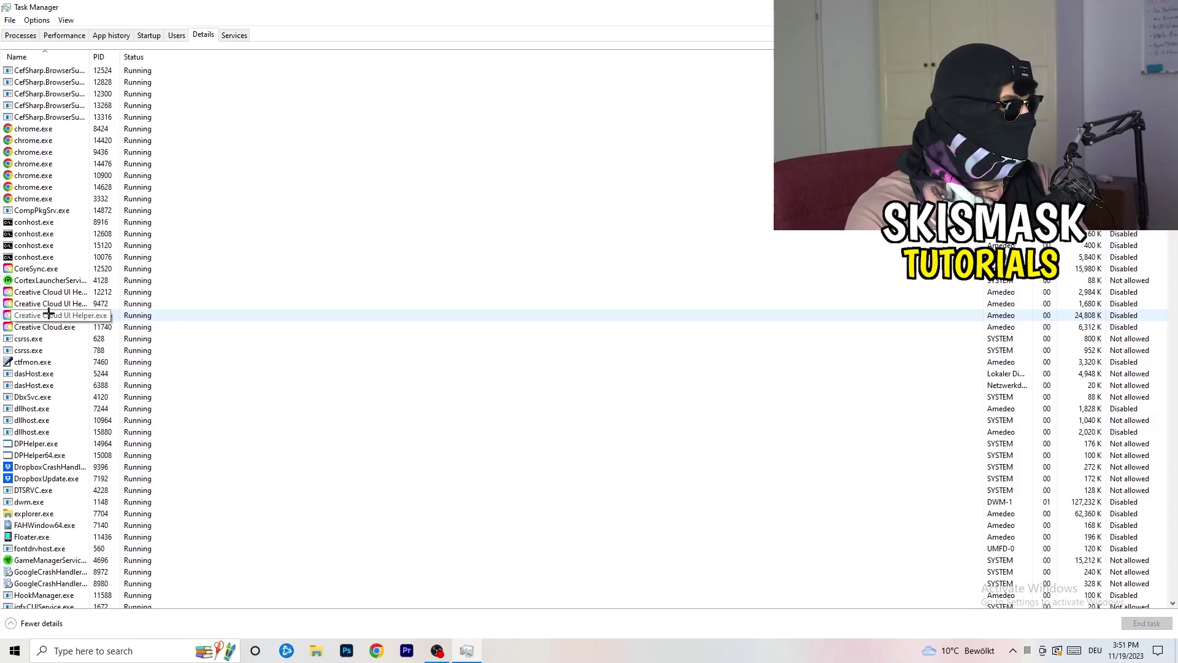
right_click(48, 314)
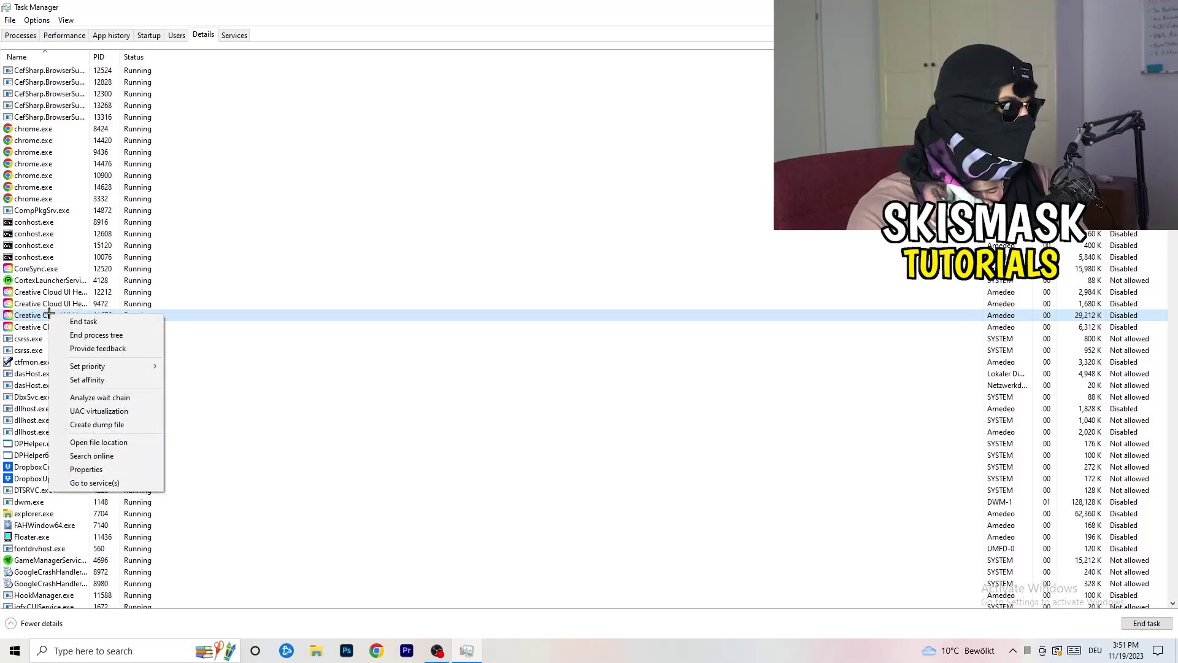
mouse_move(108, 369)
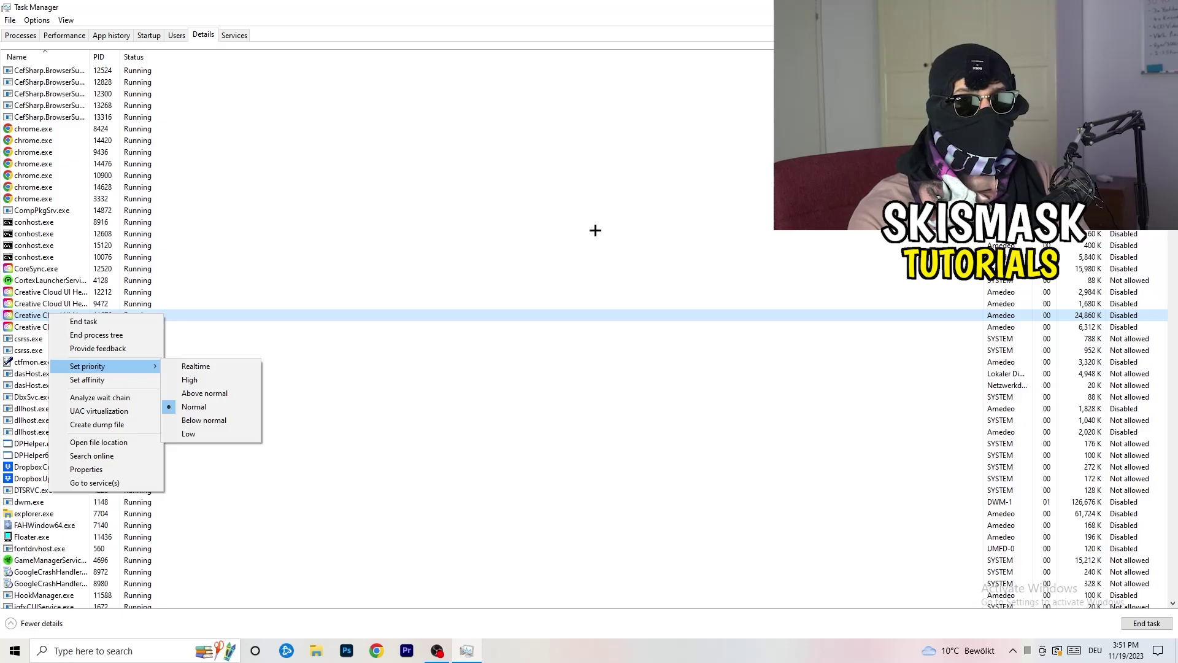
Review the startup programs and view the available actions for File Association Helper without applying any
click(153, 34)
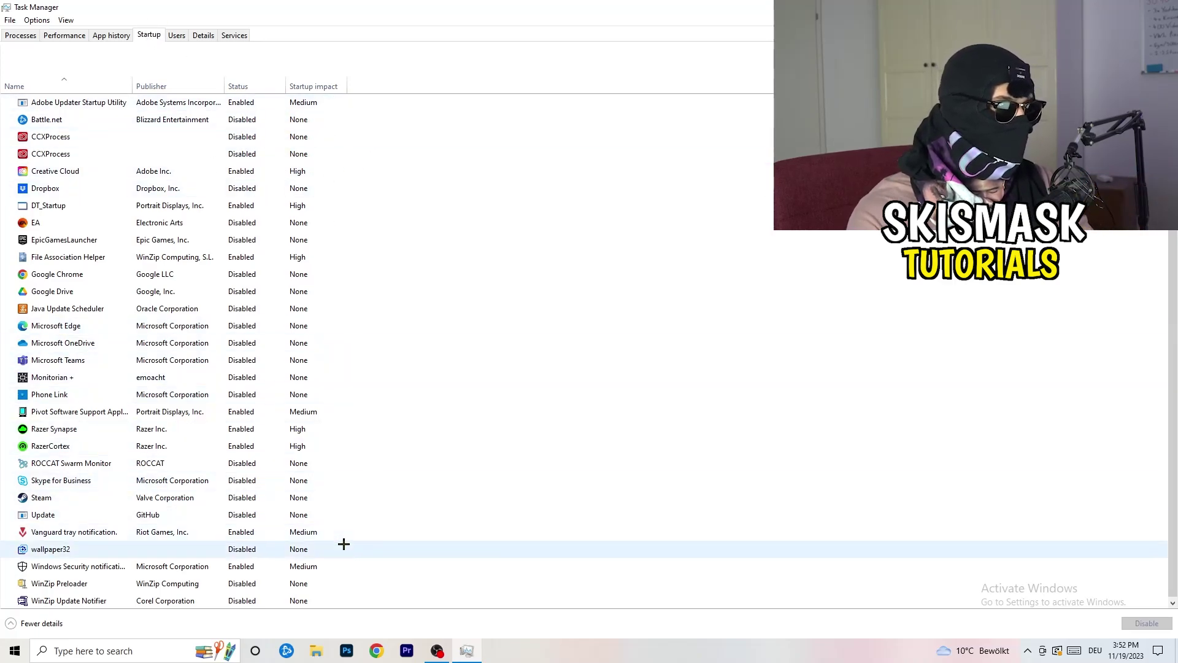
scroll(351, 546, down, 1)
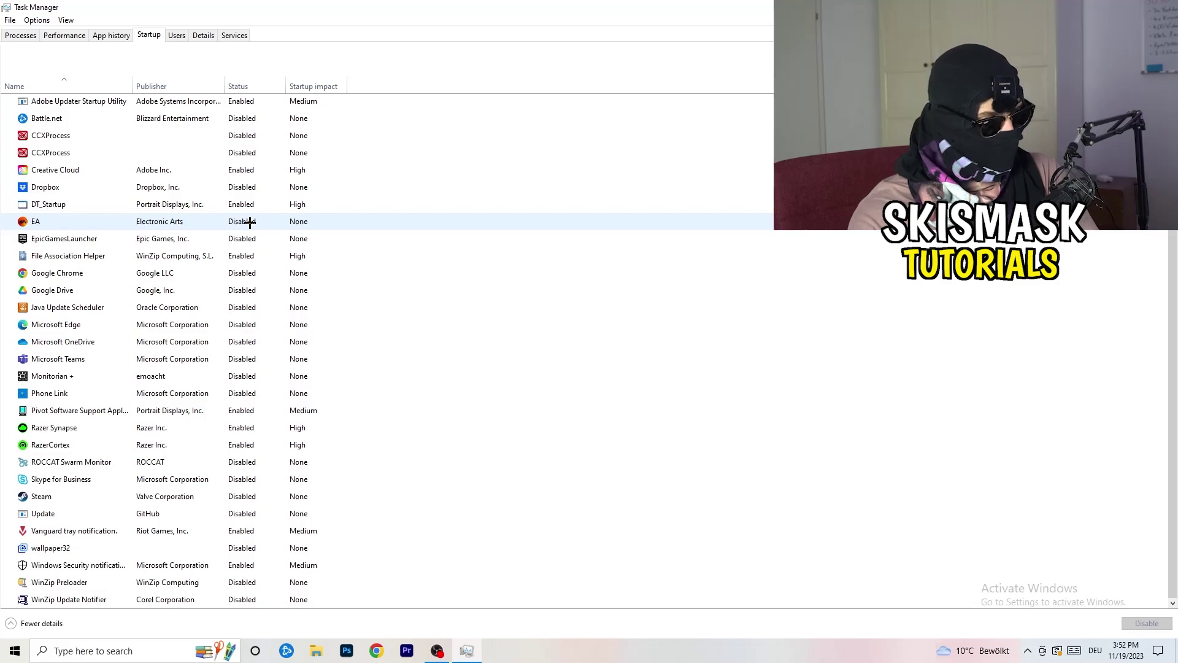
right_click(246, 255)
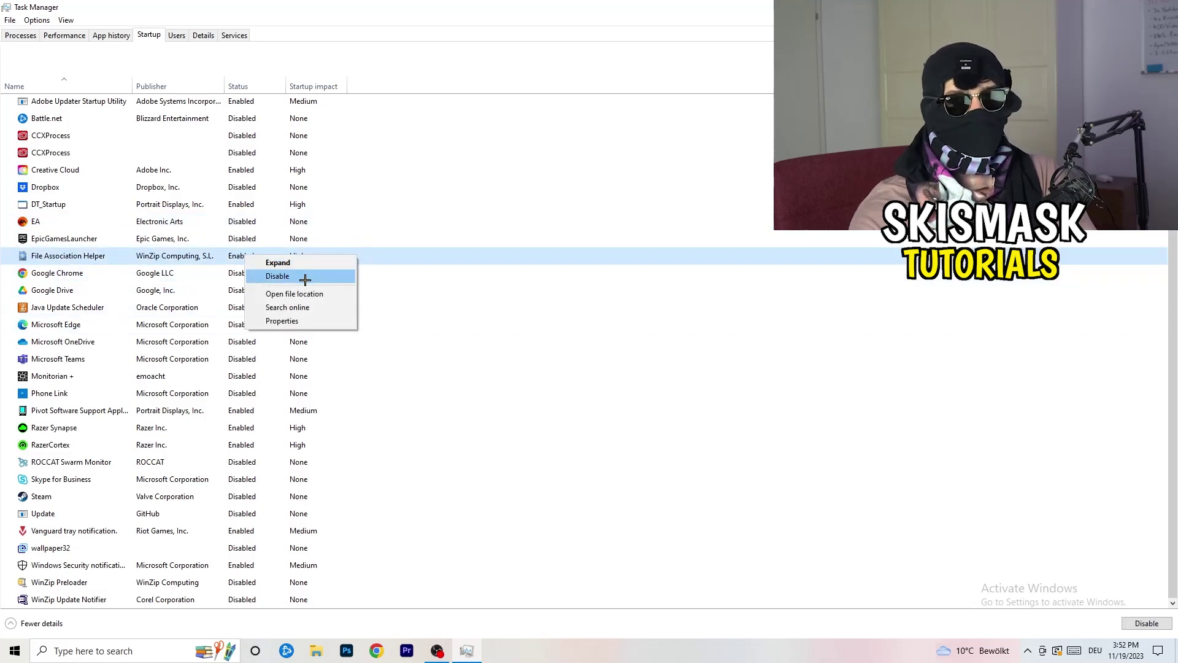
click(481, 88)
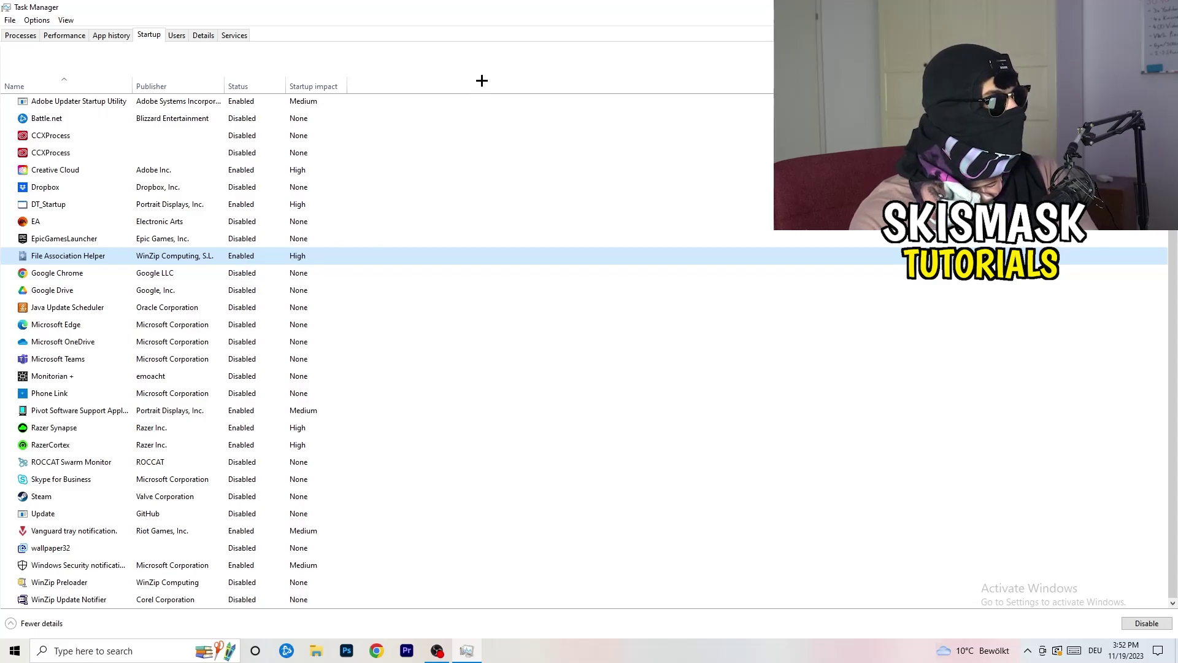
Sort the running processes by GPU usage in both directions and look through the list
click(30, 36)
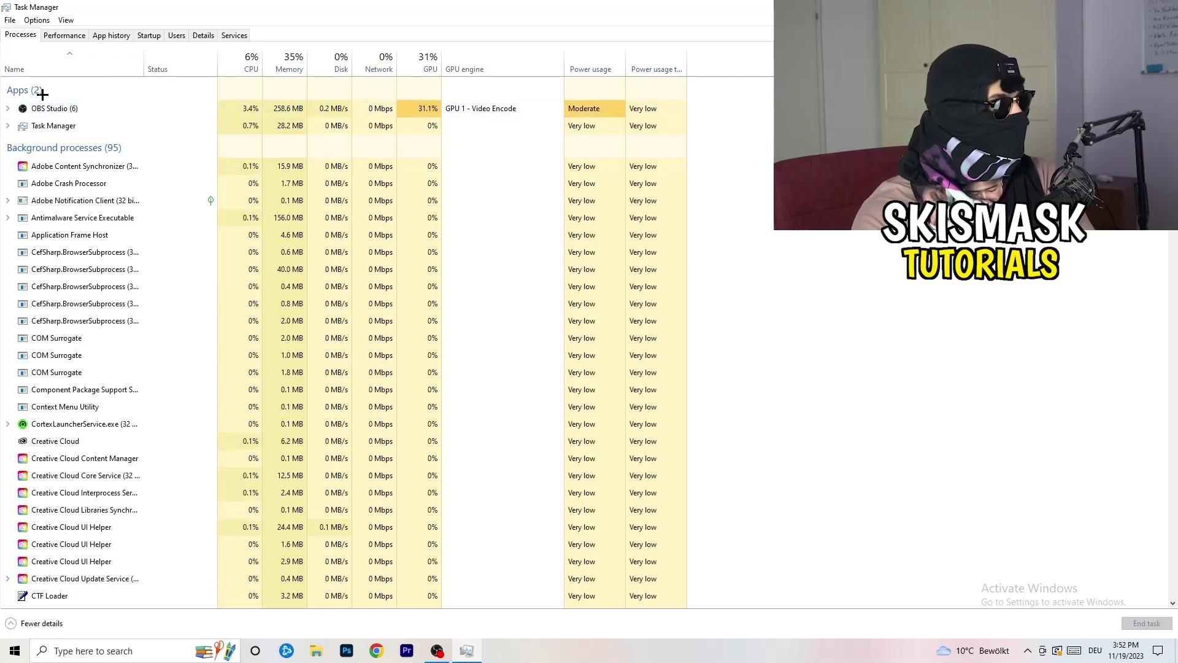
click(240, 62)
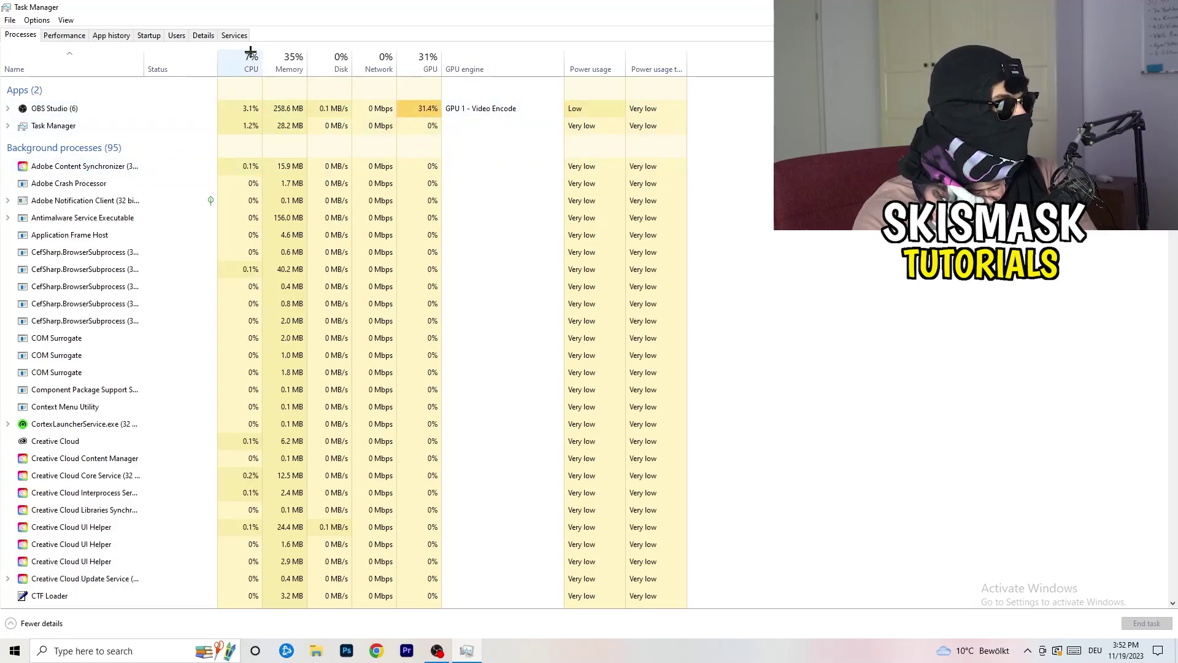
click(415, 55)
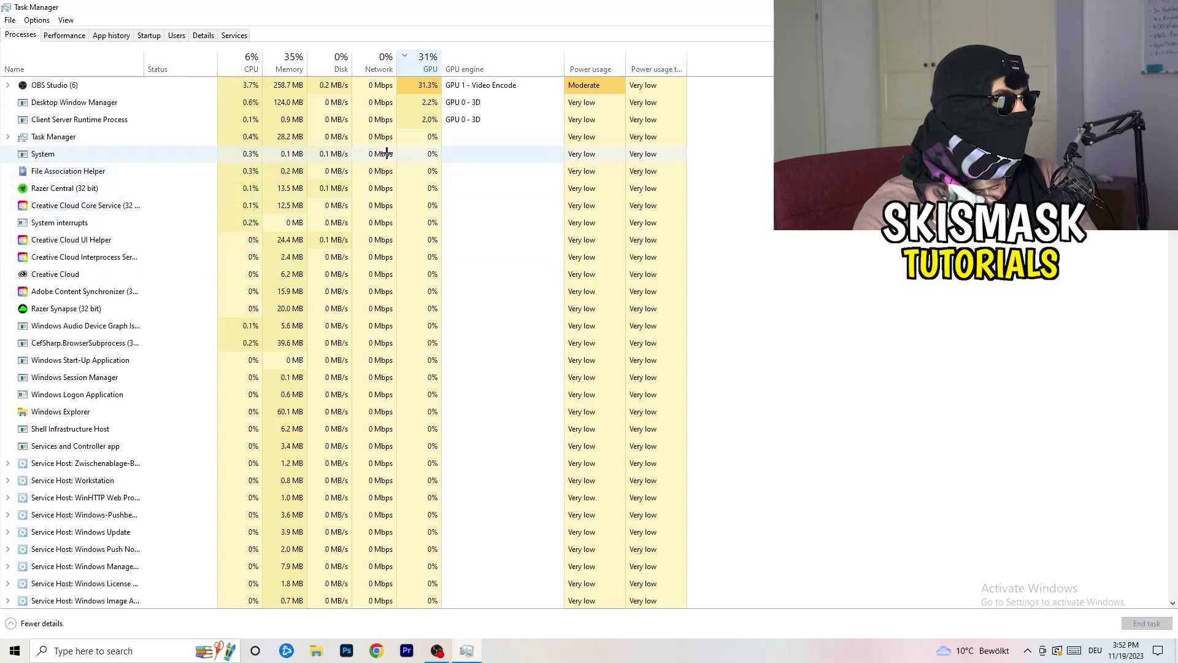
click(426, 62)
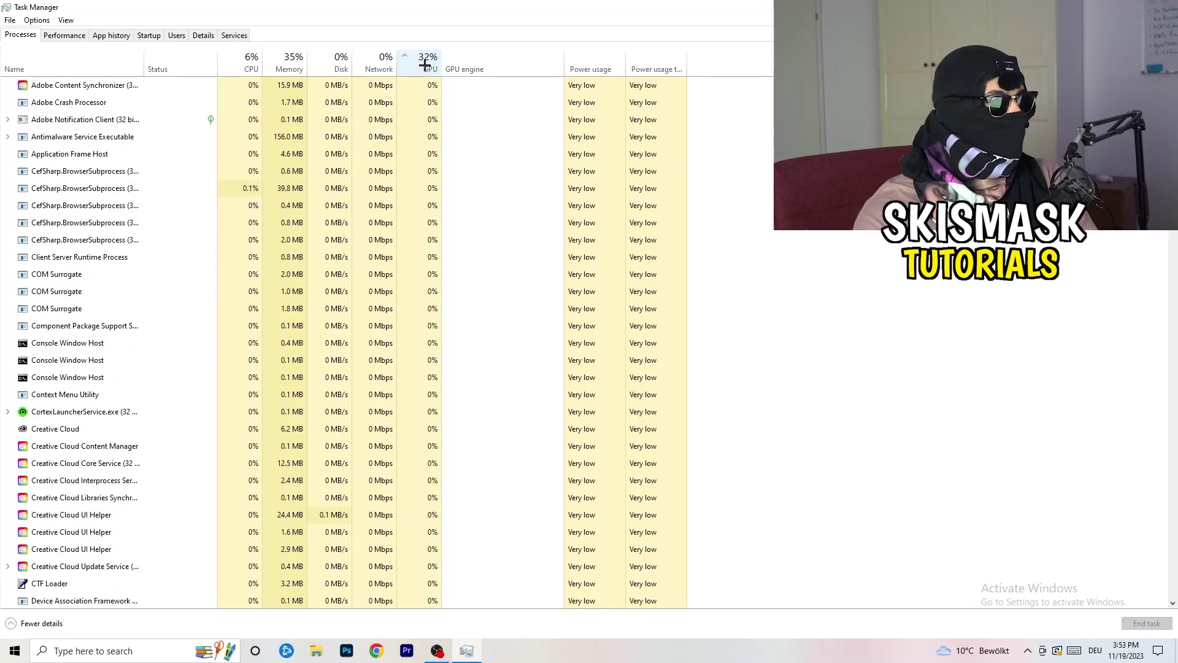
scroll(430, 195, down, 4)
scroll(430, 195, down, 9)
scroll(433, 193, up, 13)
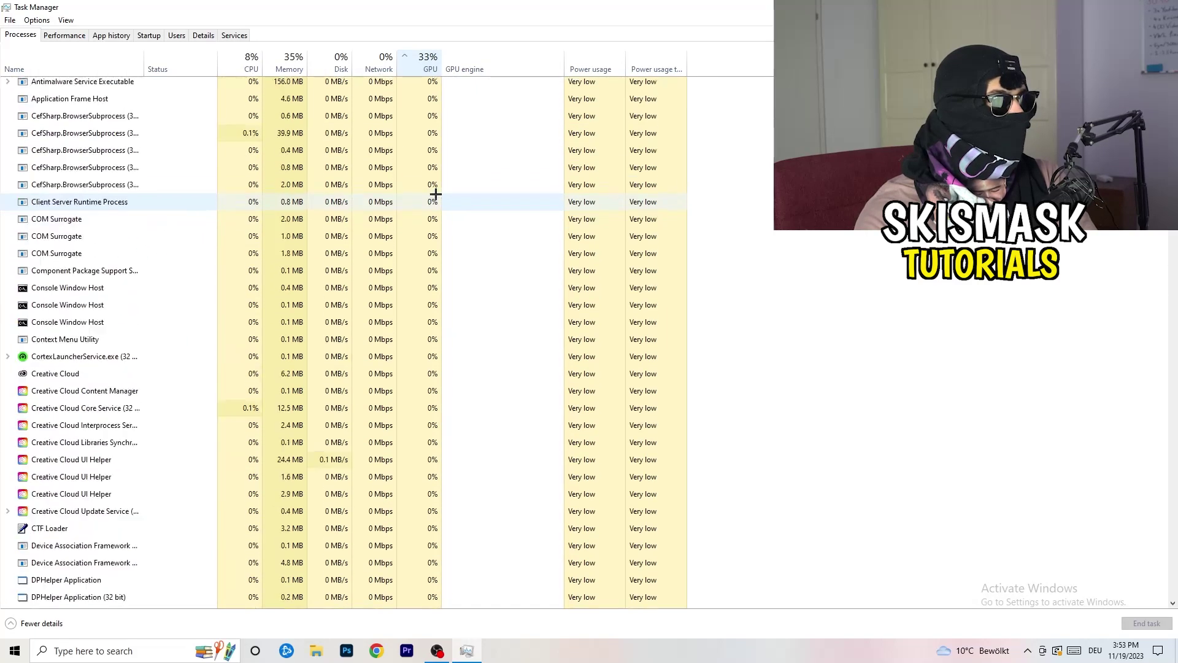
scroll(435, 192, down, 20)
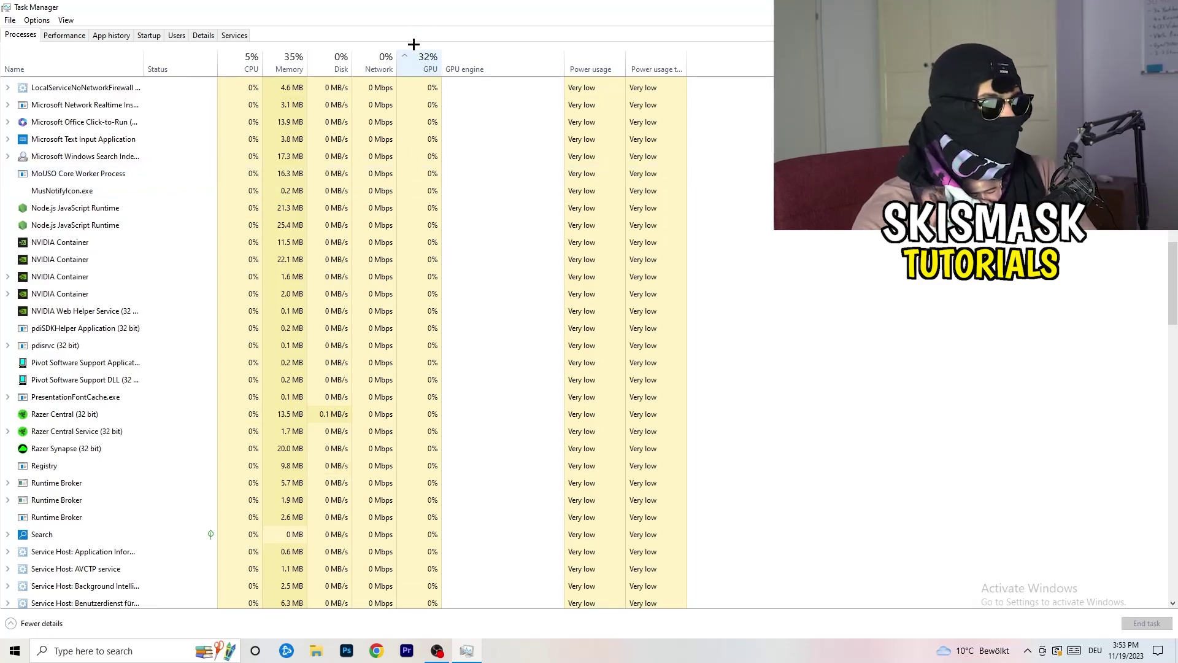
View the available actions for the Microsoft Windows Search Indexer process, sort the processes by CPU usage and close Task Manager
right_click(399, 152)
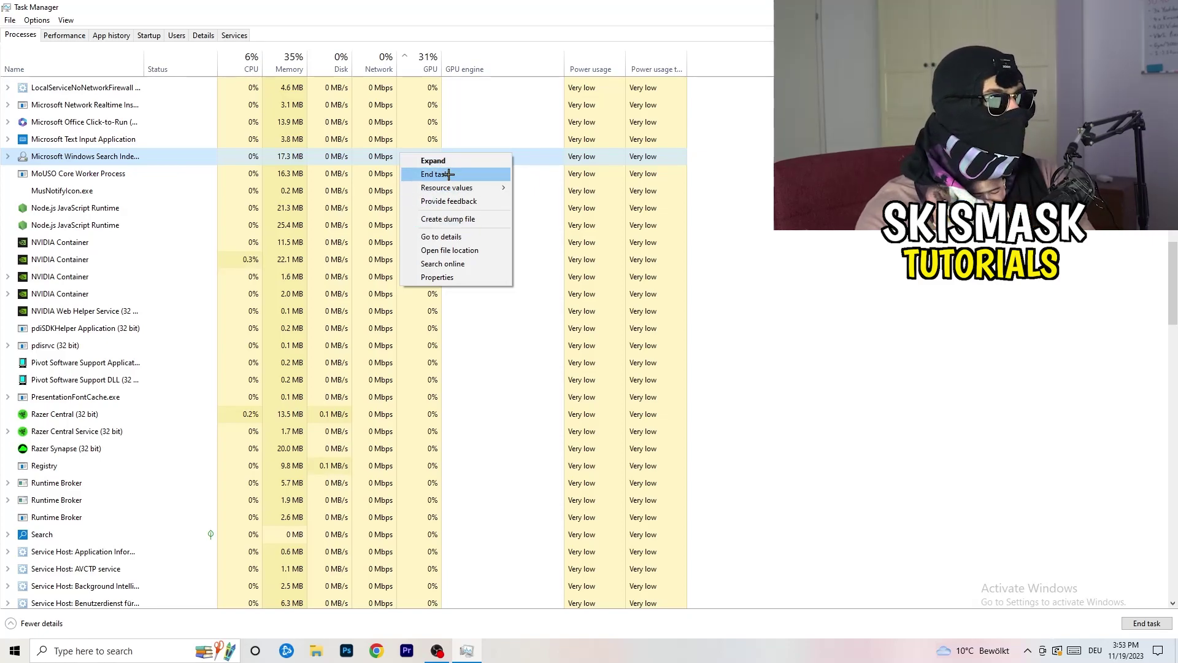
click(245, 58)
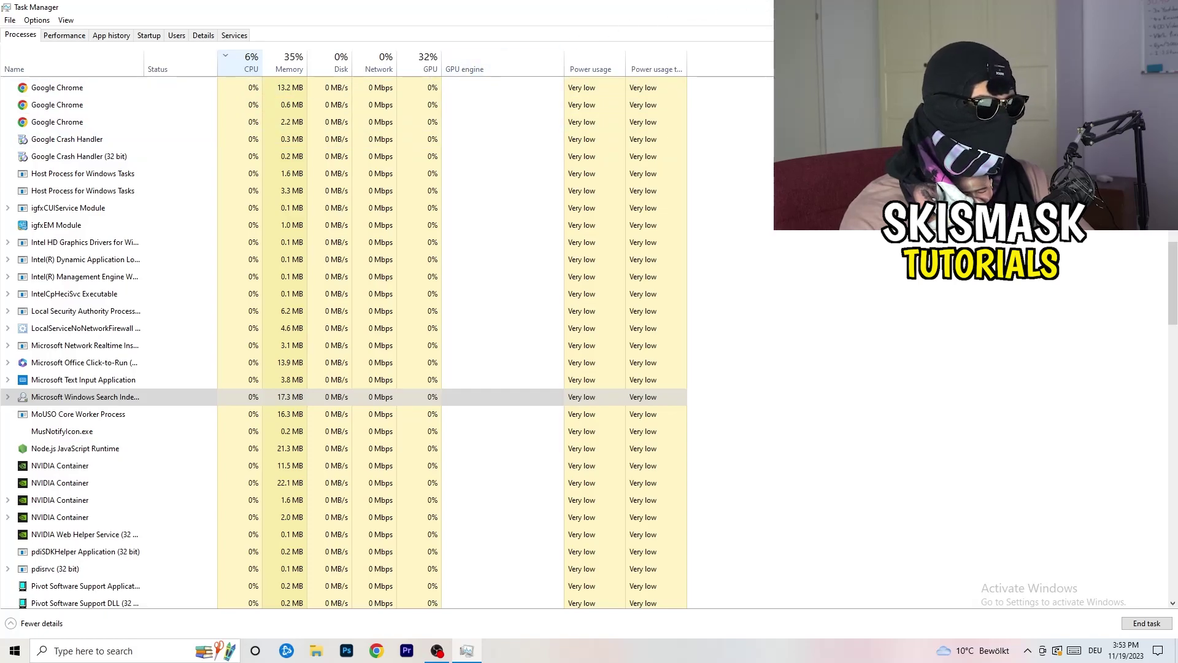
key(alt+F4)
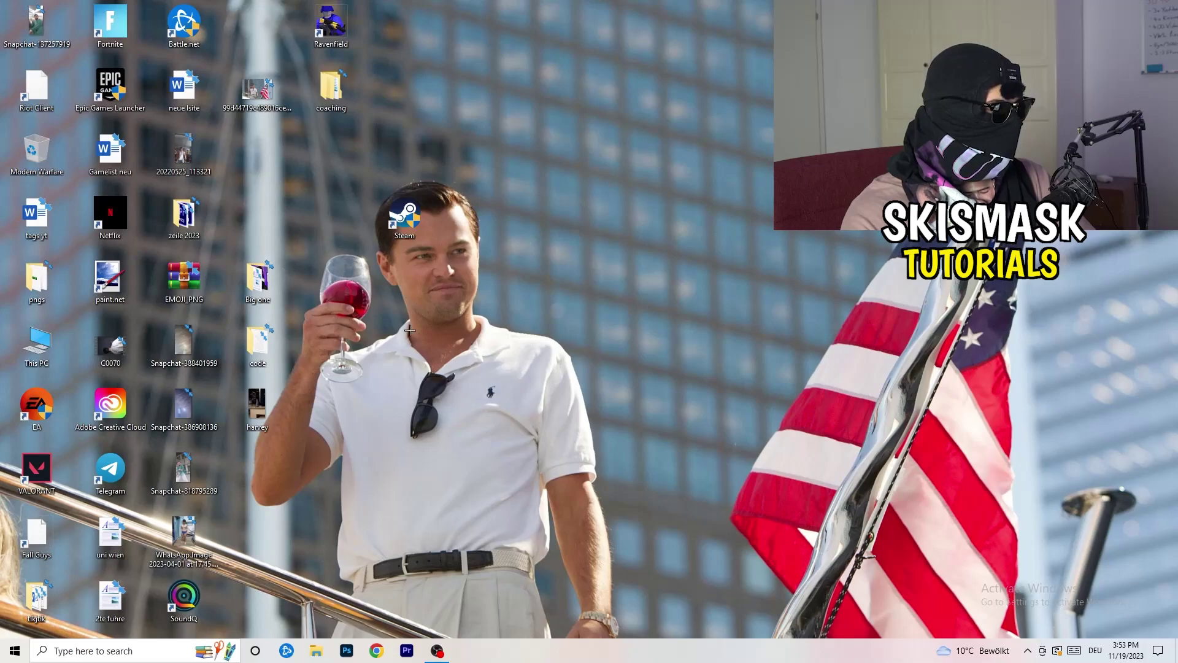
Open the Gaming section of Windows Settings and view the Xbox Game Bar and Captures options
click(3, 658)
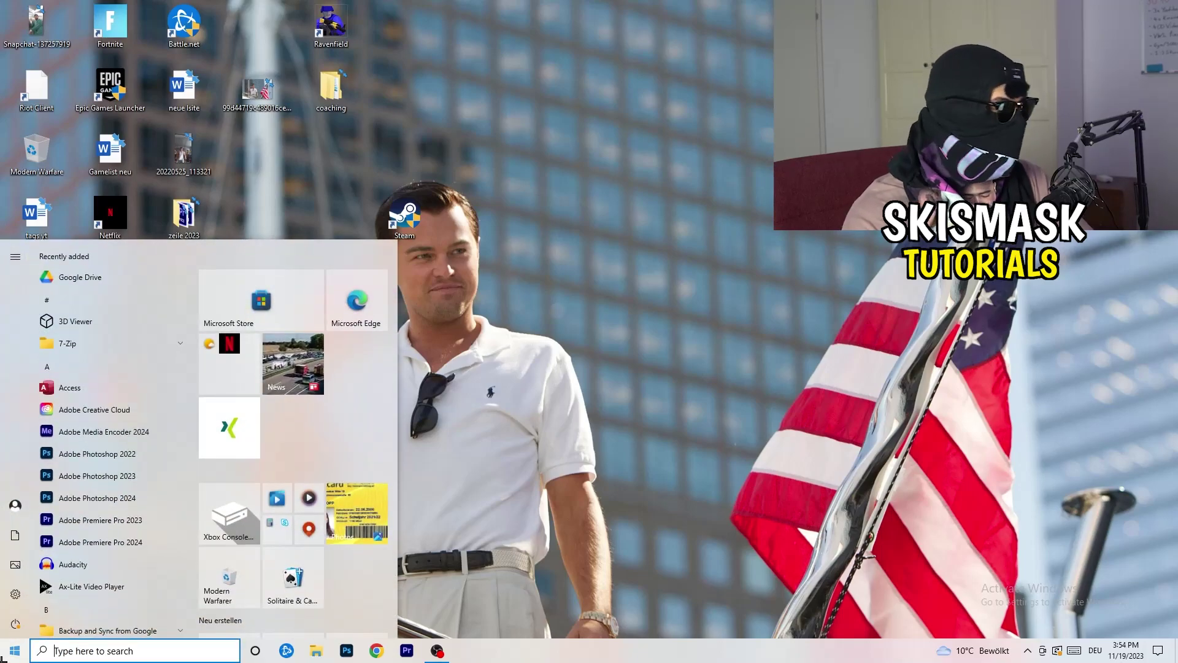
click(12, 596)
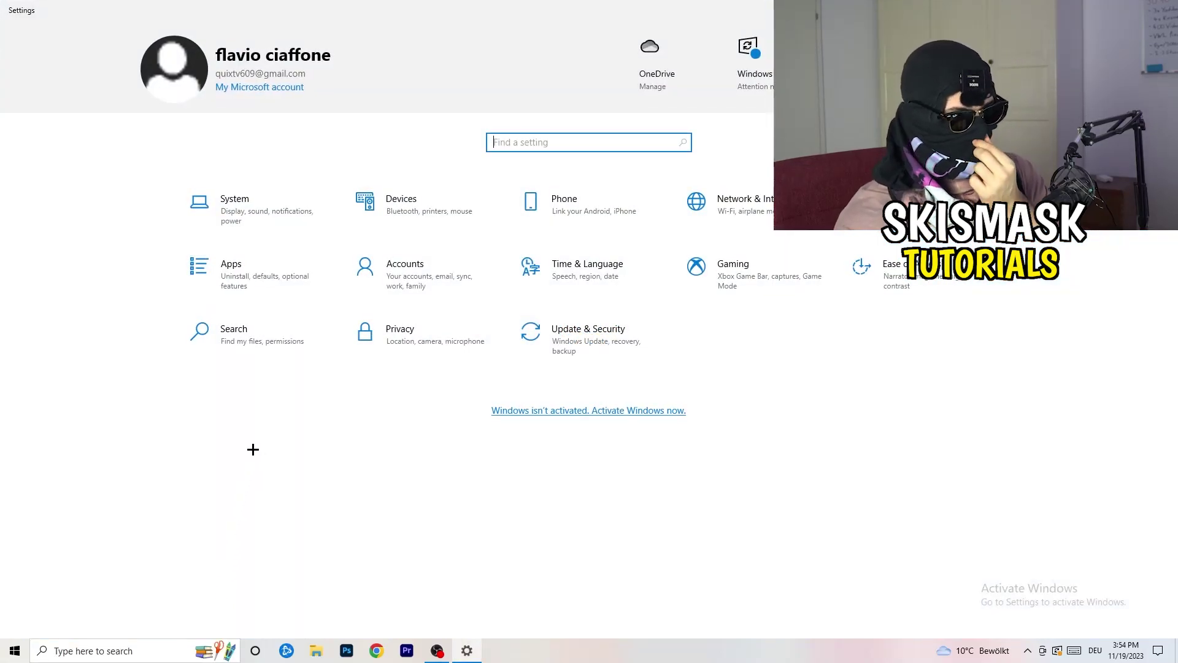
click(727, 271)
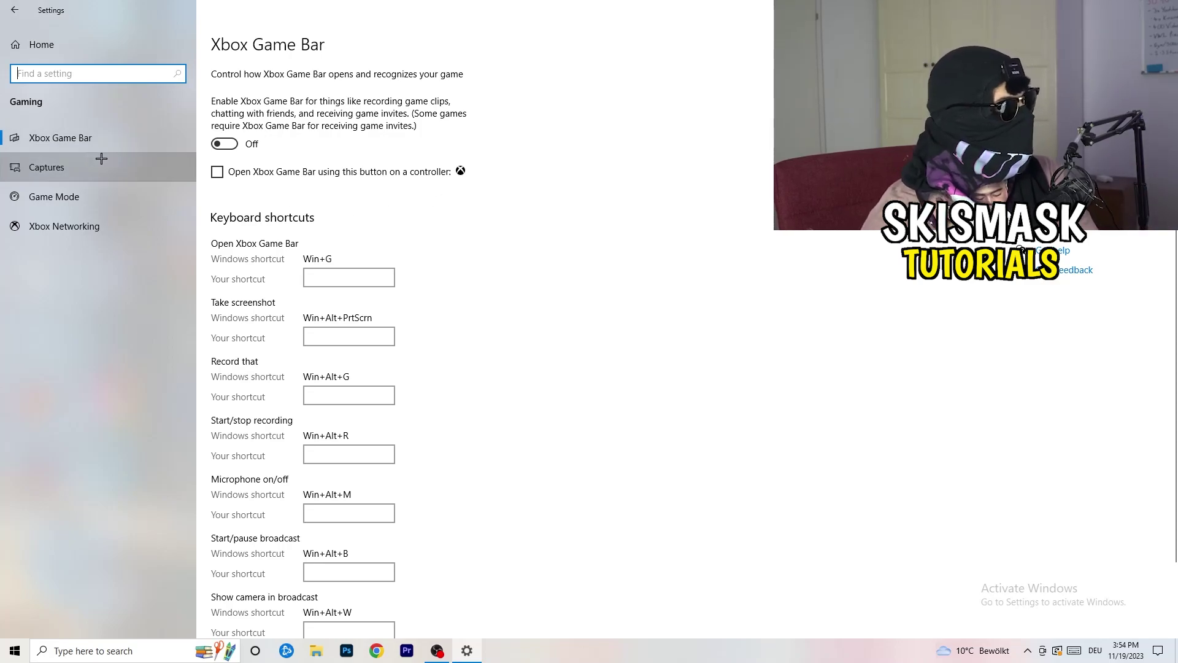
click(47, 167)
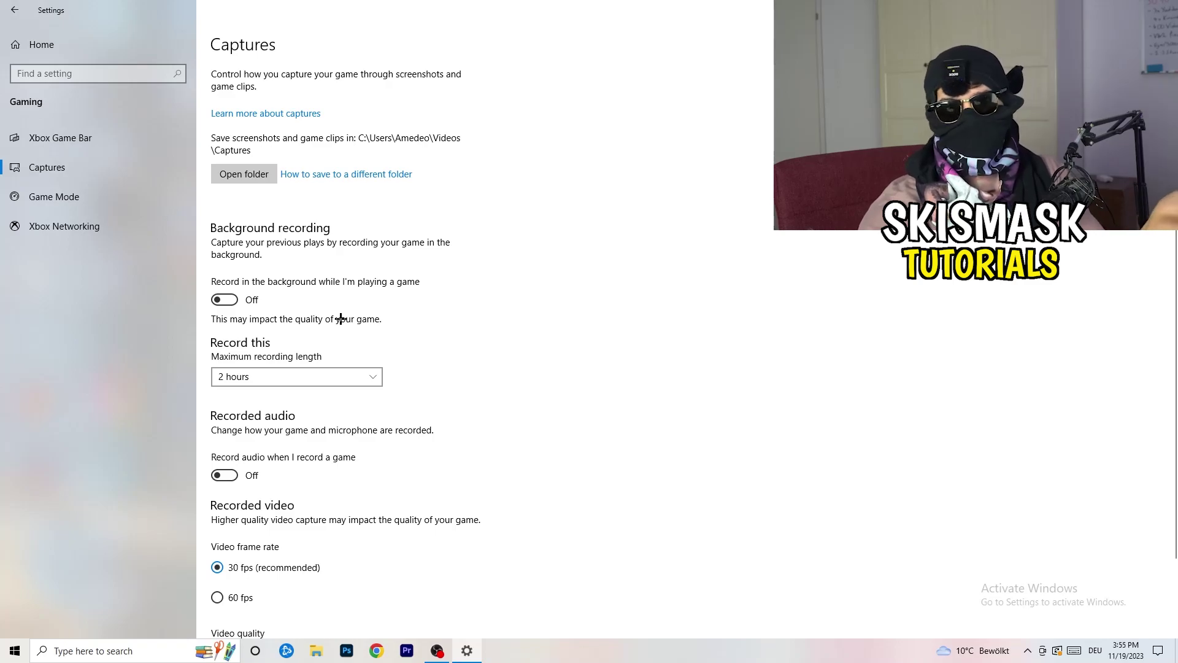
Review the remaining Captures recording options and the Game Mode setting, and return to the Settings home page
scroll(338, 319, down, 3)
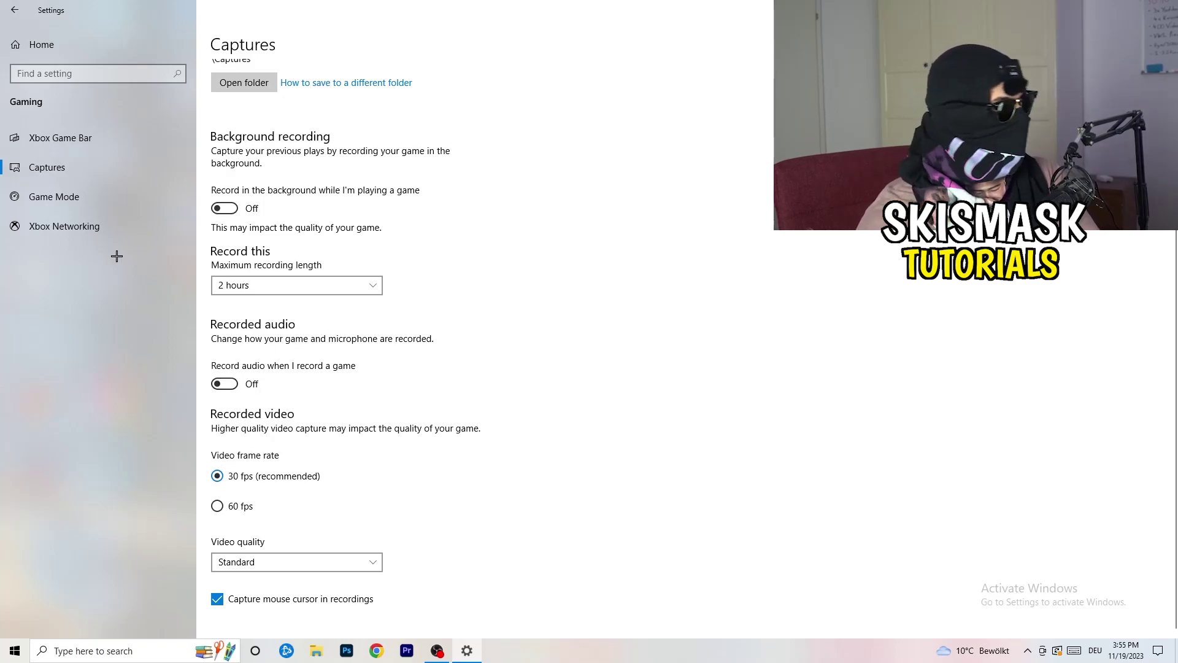
click(26, 195)
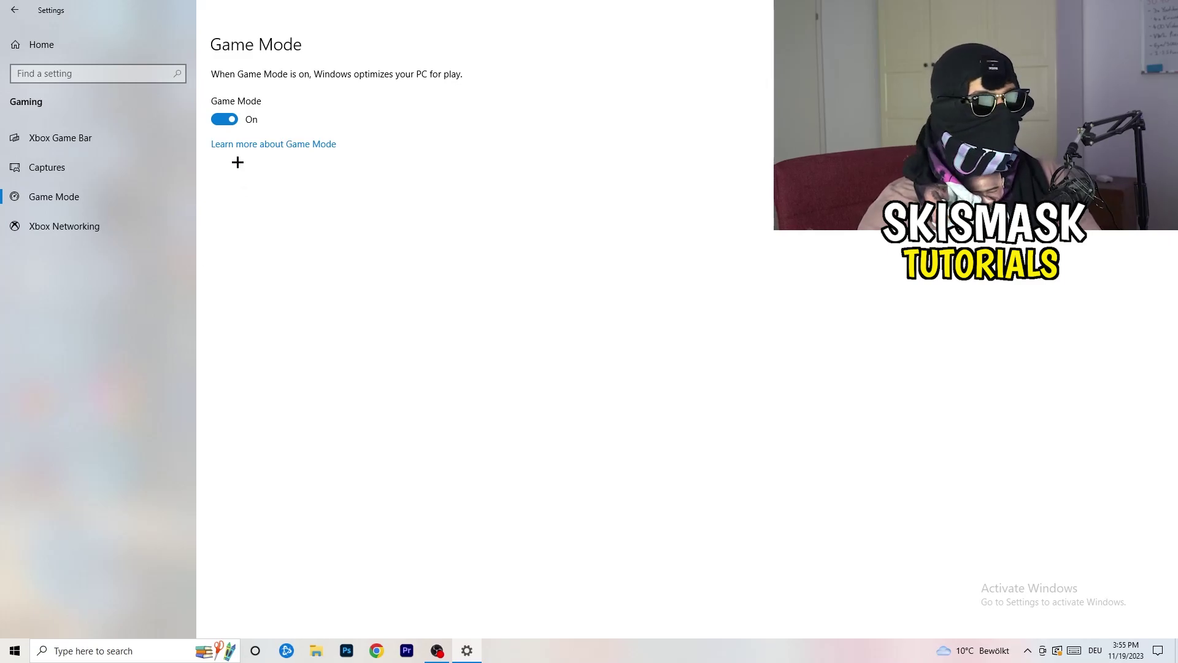
click(14, 10)
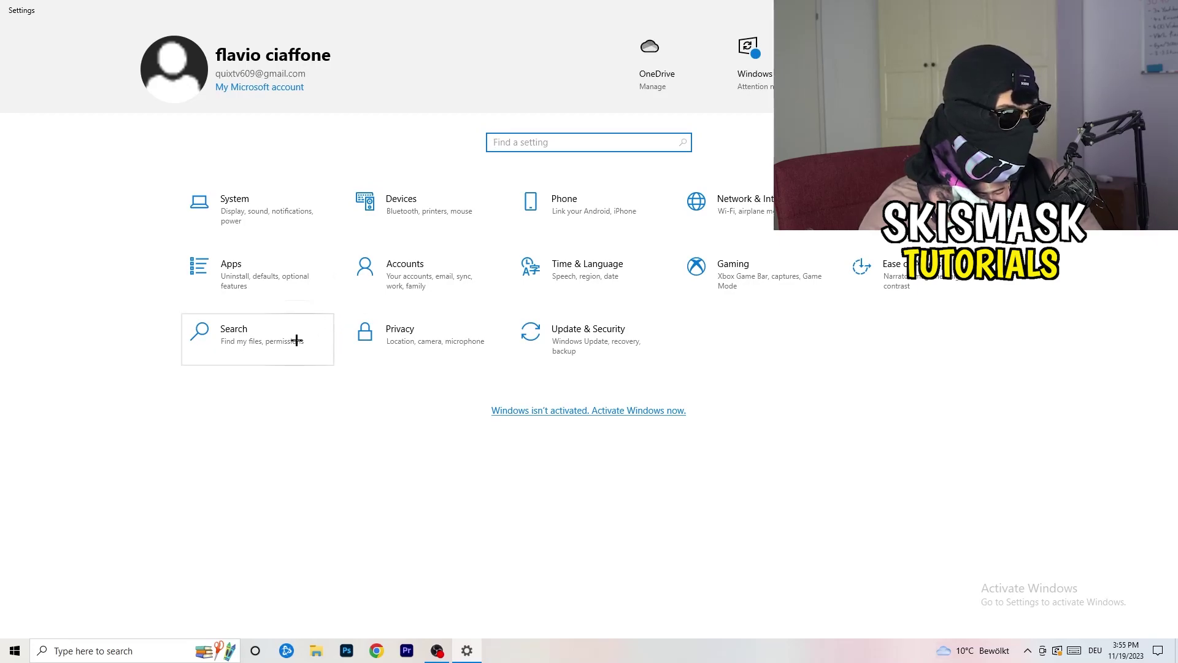
Open Update & Security and check the Windows Update status, keeping the Settings window maximized
click(605, 356)
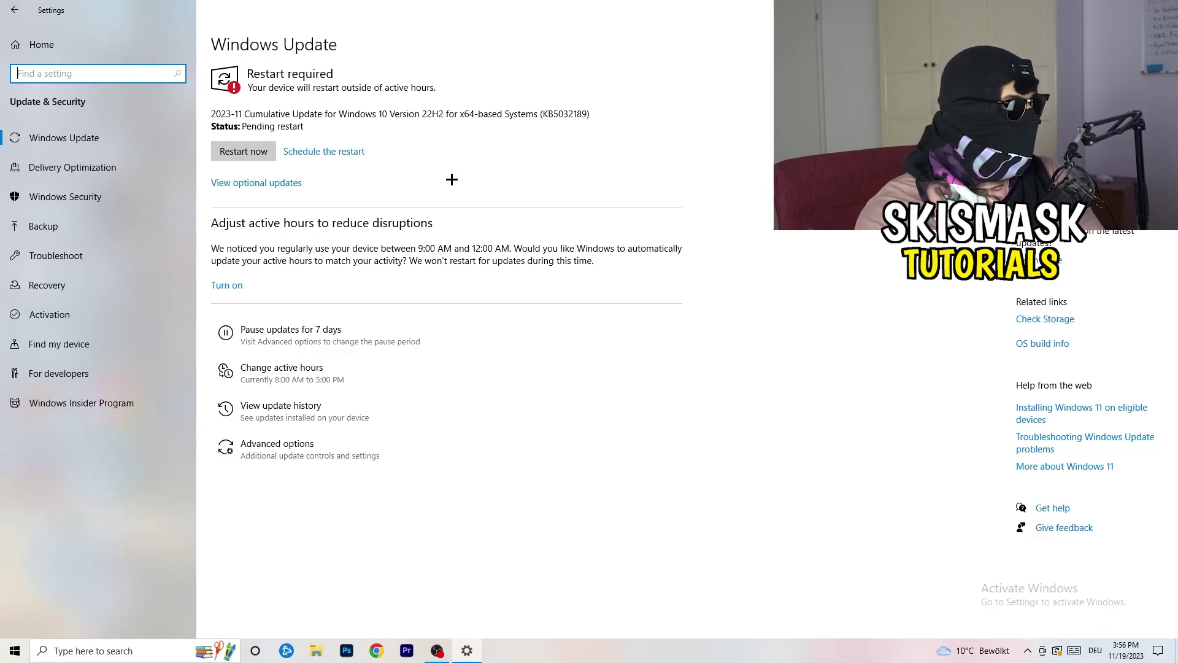
drag(454, 9, 193, 455)
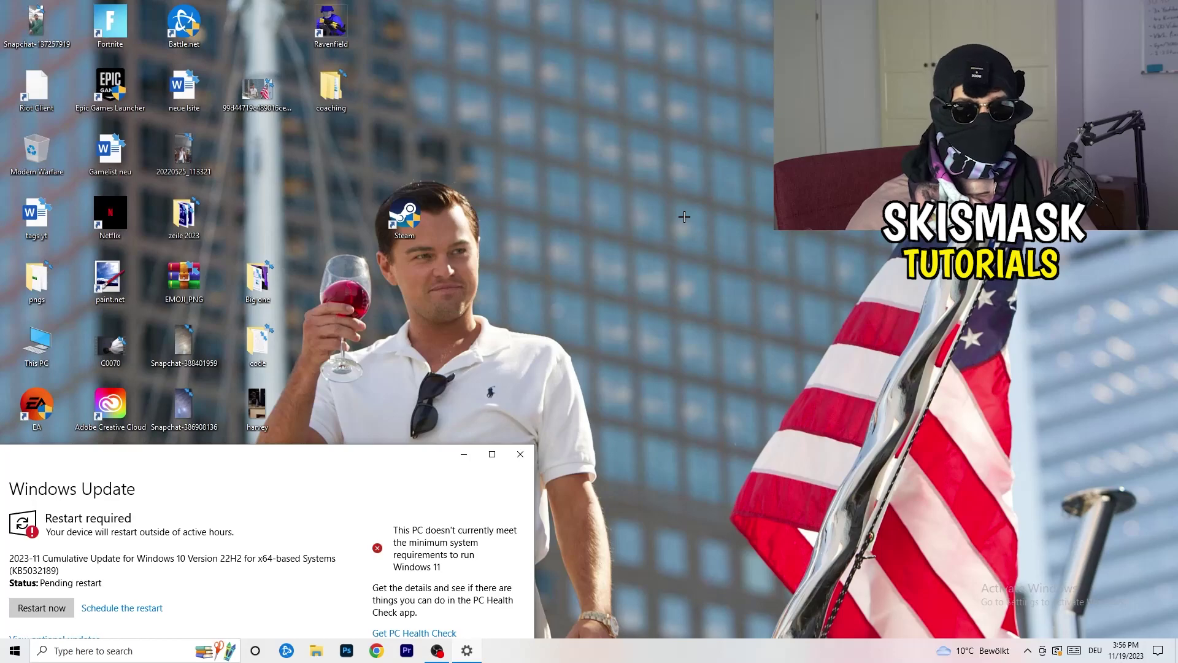
click(492, 454)
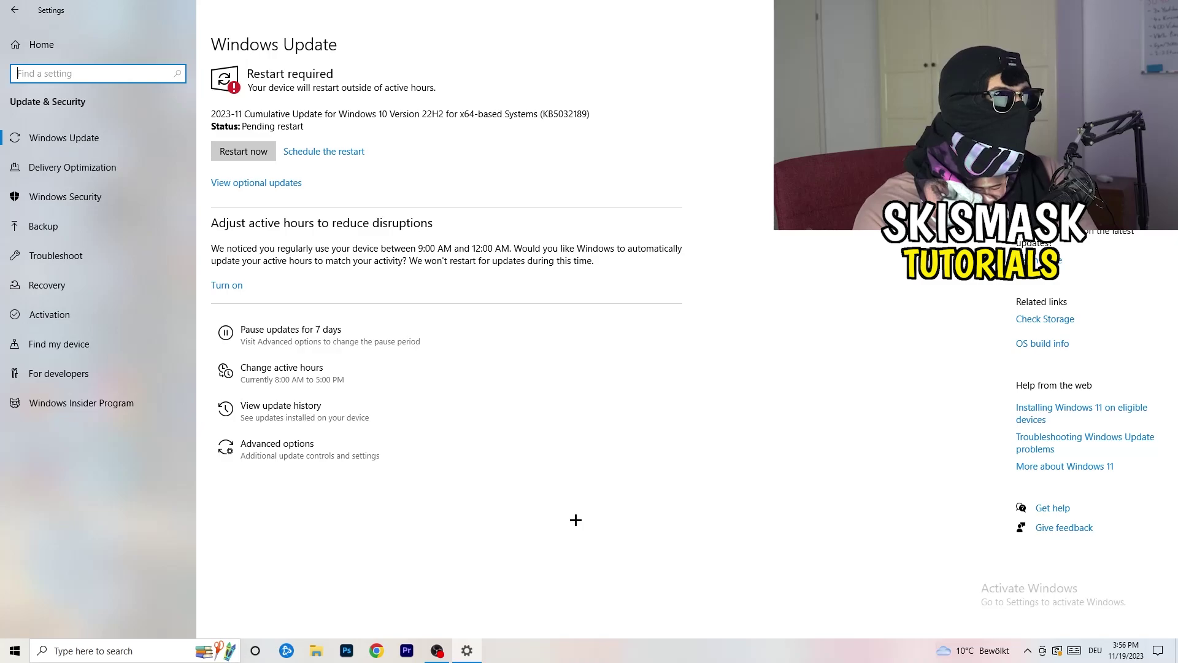
Open the System display settings and review the scale, layout and available display resolutions without changing them
click(30, 54)
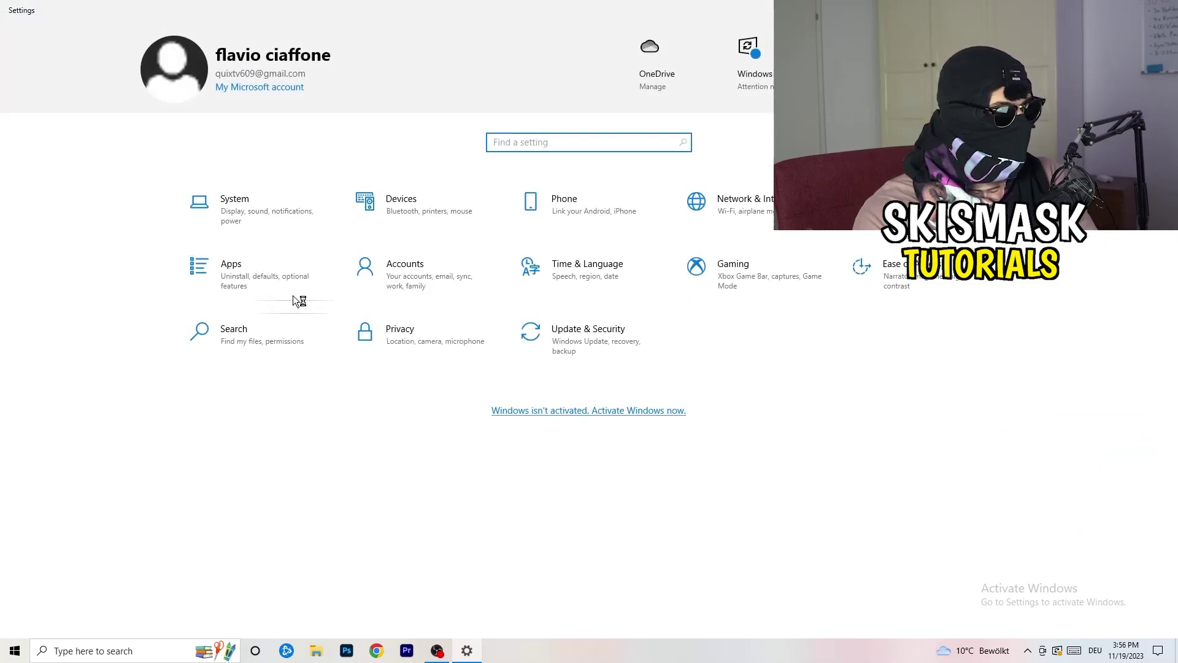
click(248, 207)
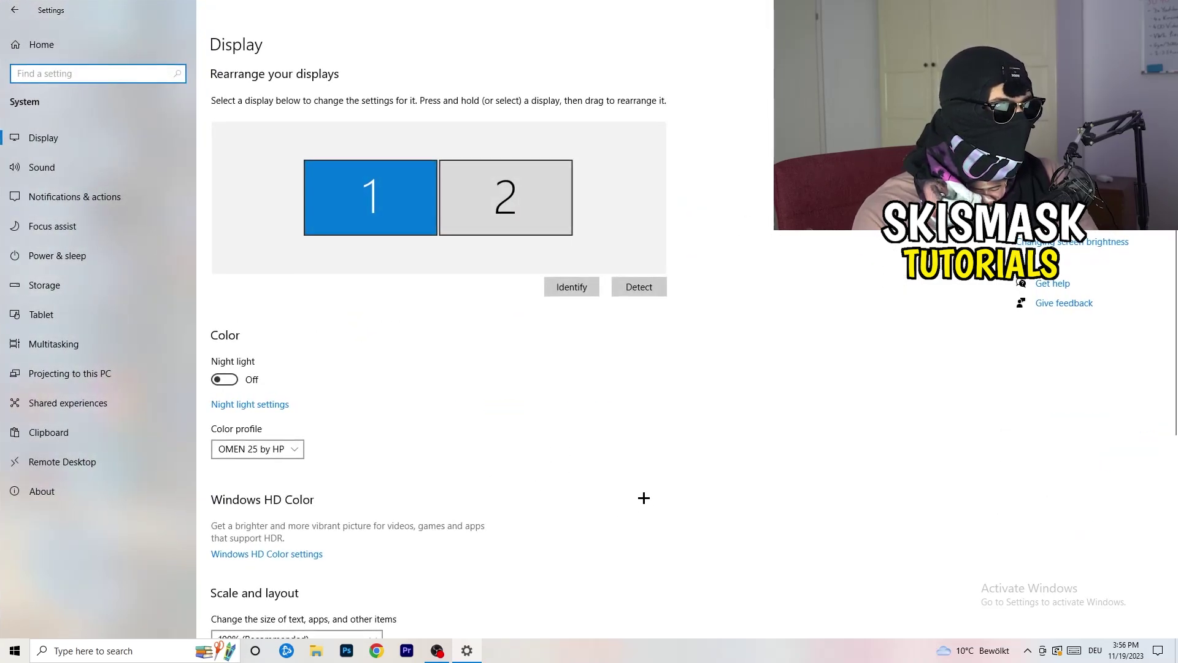
click(227, 47)
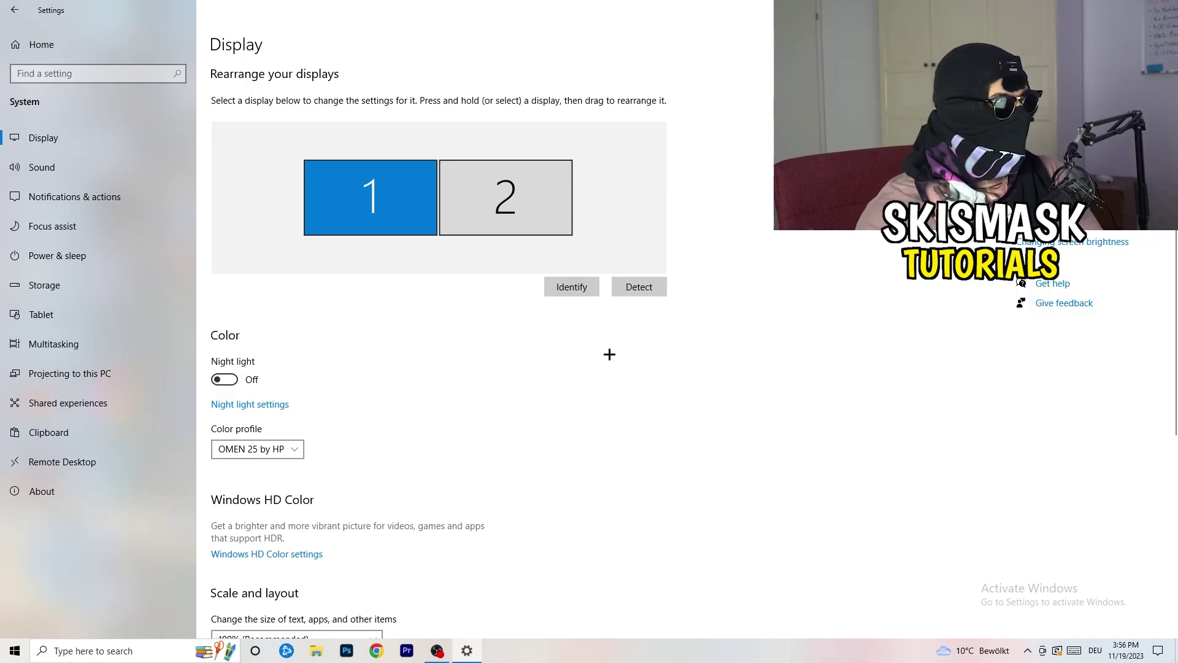
scroll(461, 310, down, 3)
scroll(460, 310, down, 2)
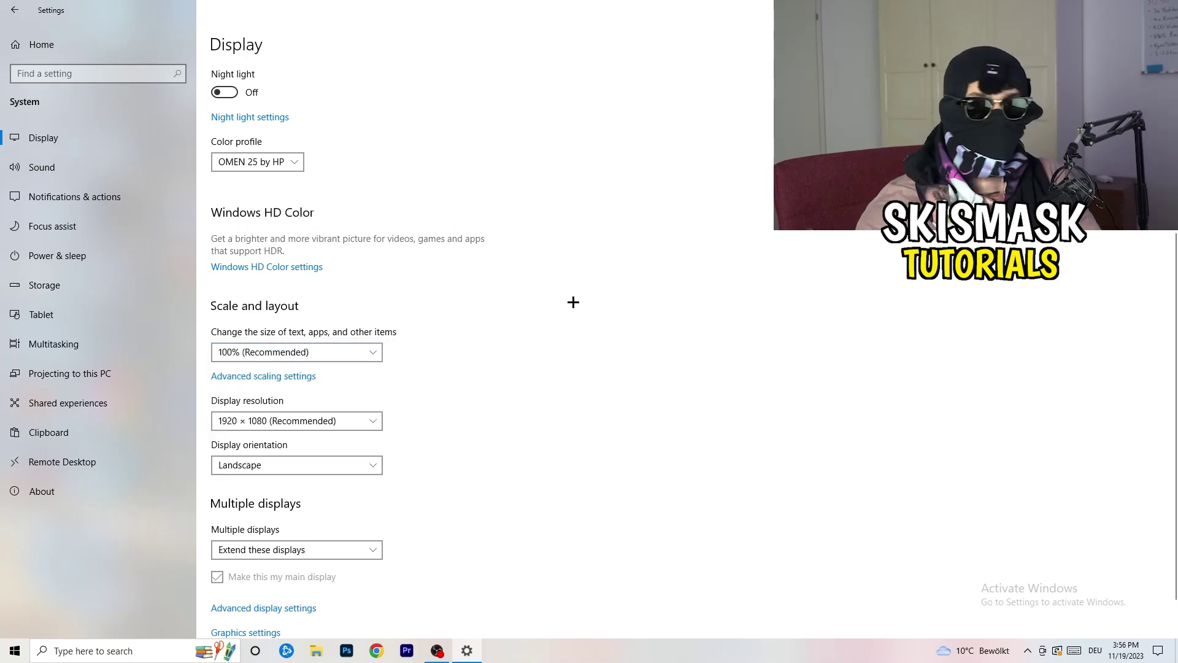
scroll(287, 334, down, 2)
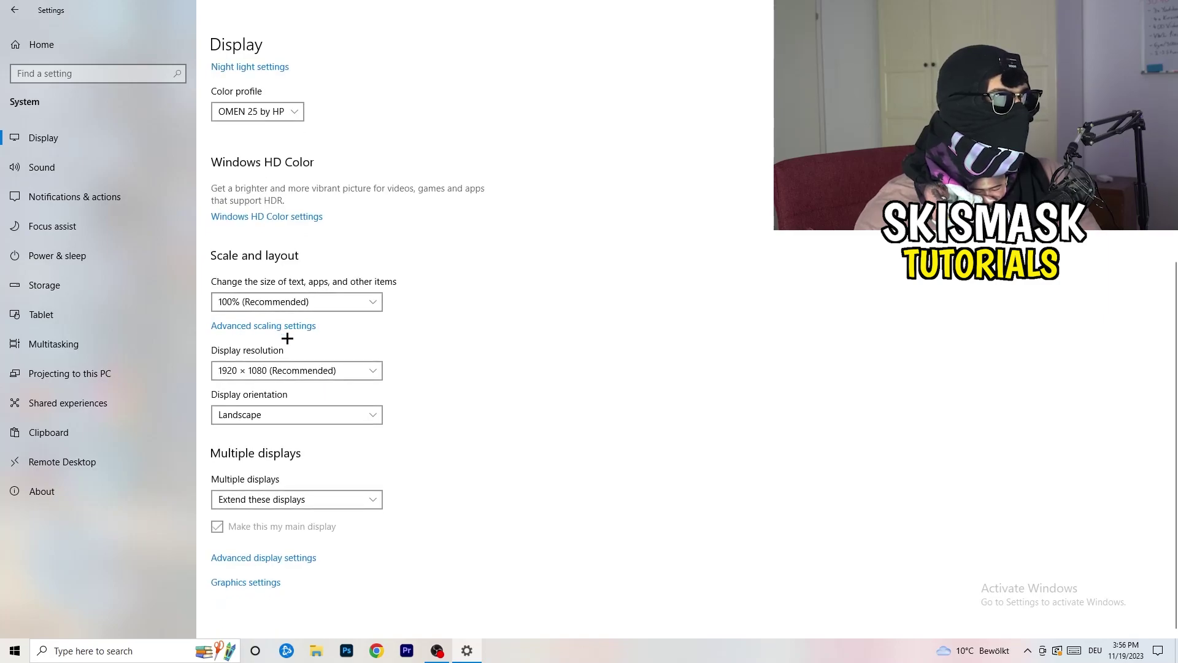
click(319, 376)
click(594, 338)
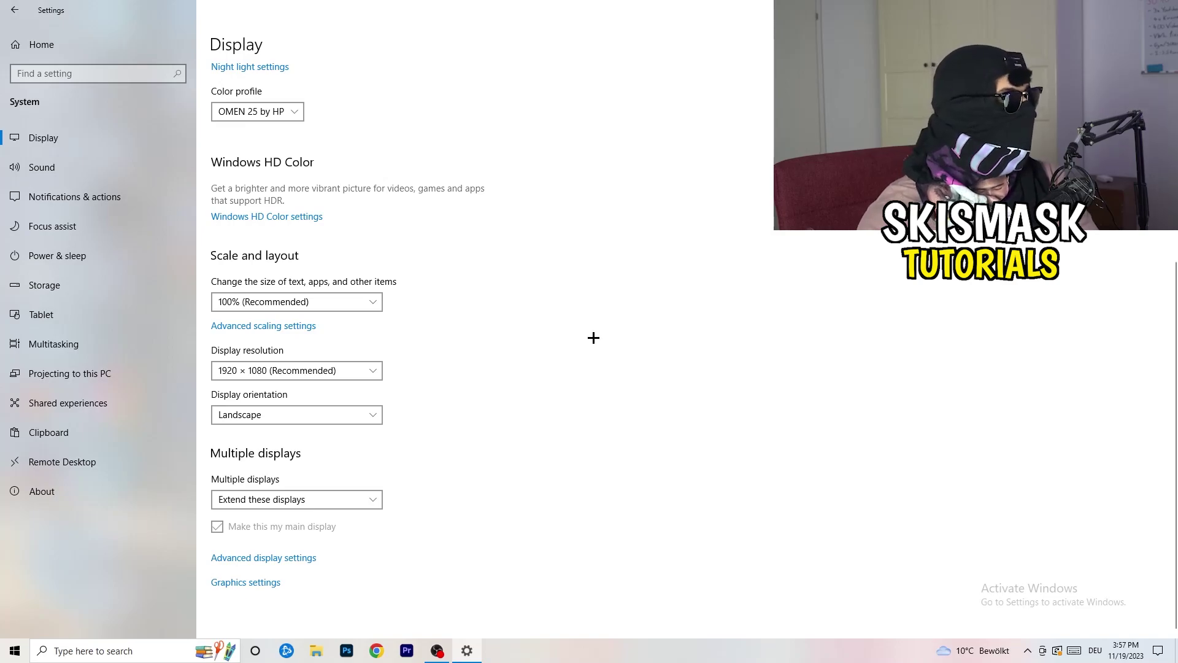
Review the available power plans, including the additional ones, through the additional power settings of Power & sleep, and close Power Options
click(78, 257)
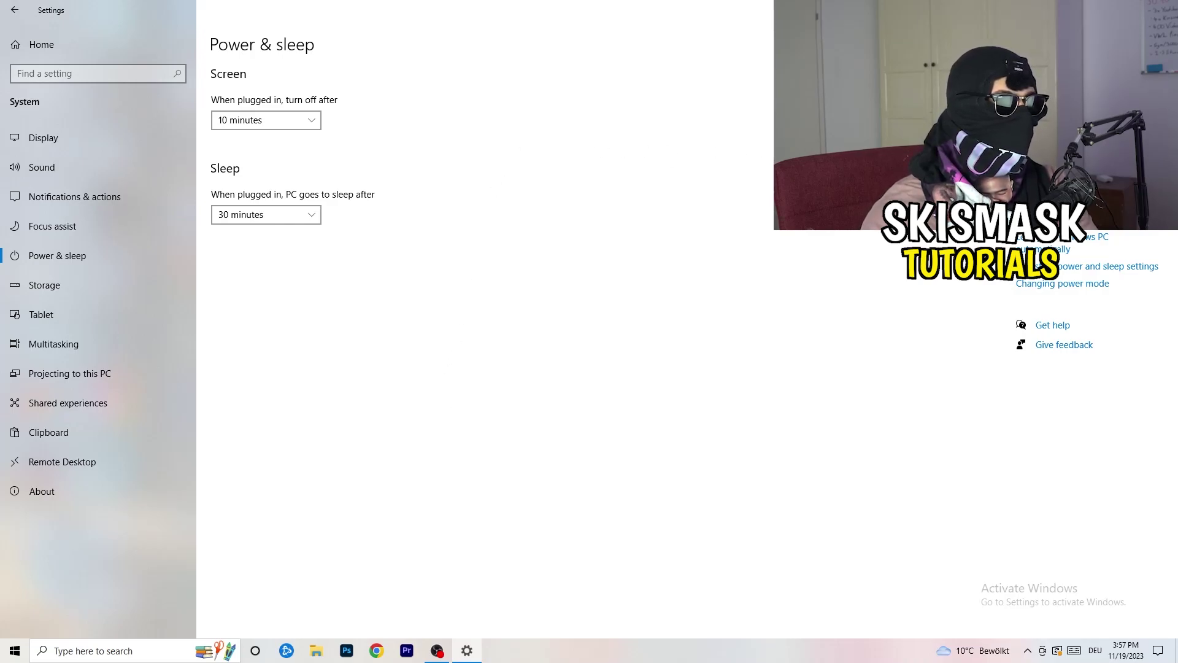
click(1064, 174)
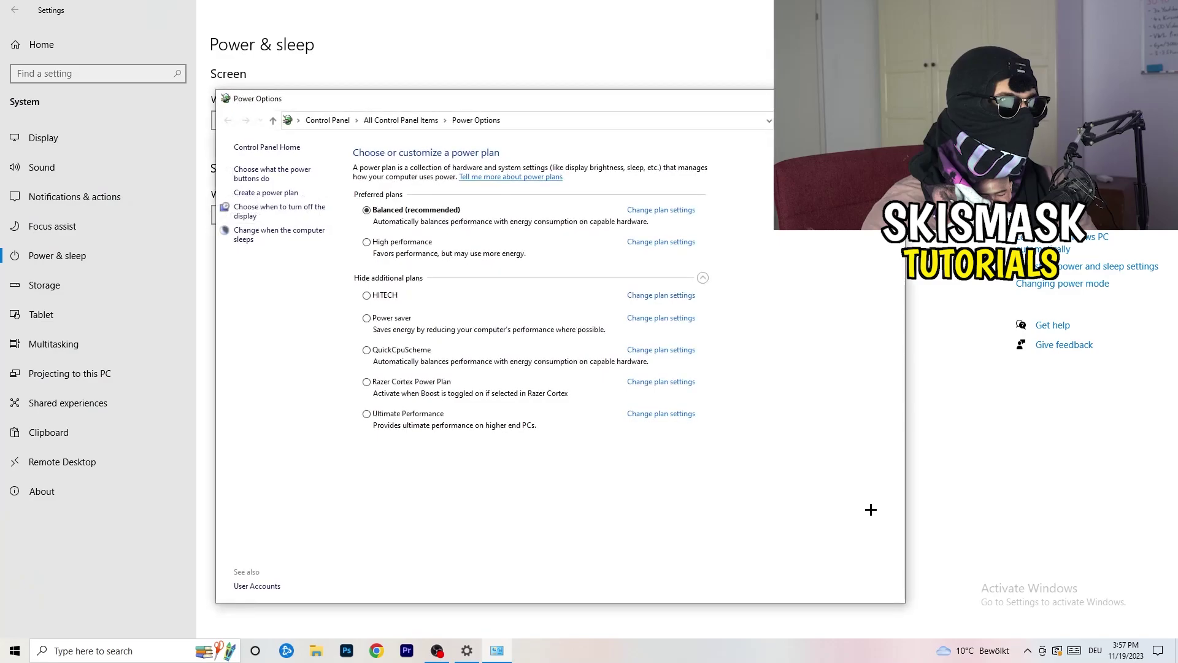
click(703, 278)
click(704, 278)
click(706, 278)
click(705, 278)
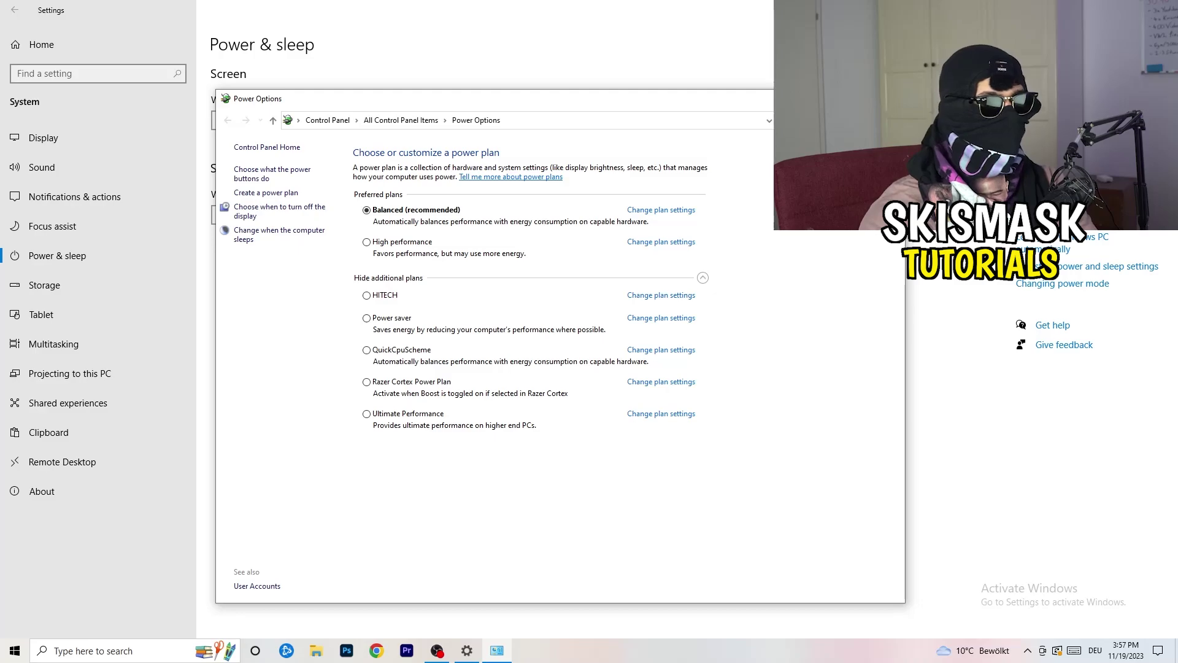
click(891, 98)
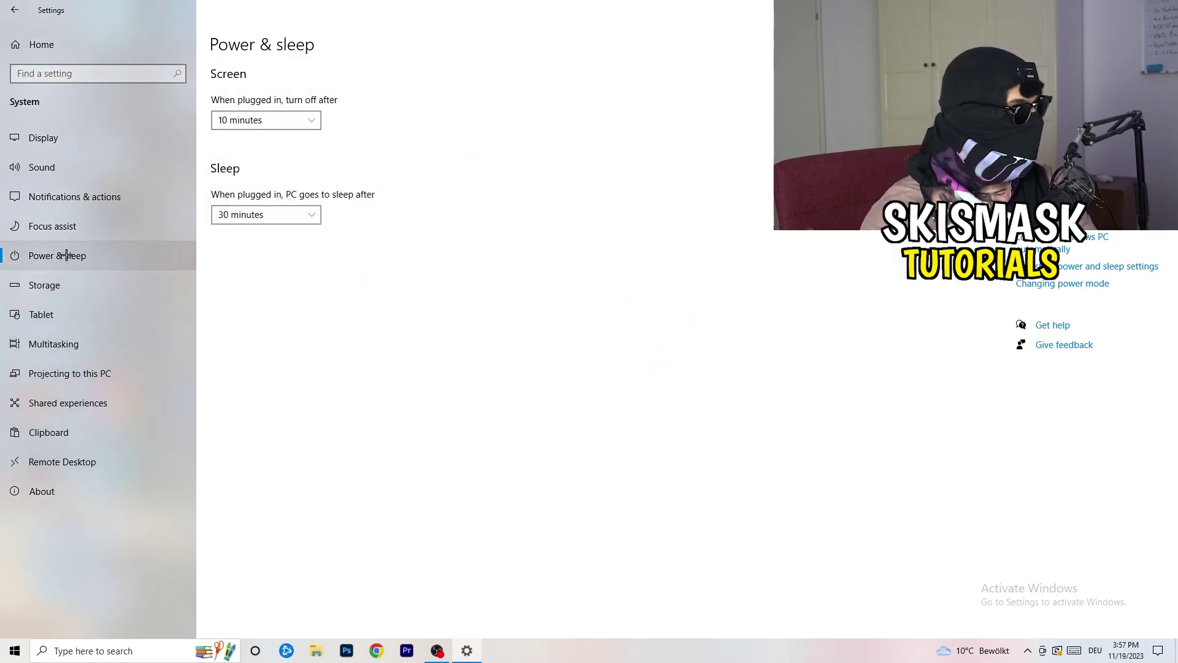
View the Storage Sense configuration in the Storage settings and close Settings
click(72, 286)
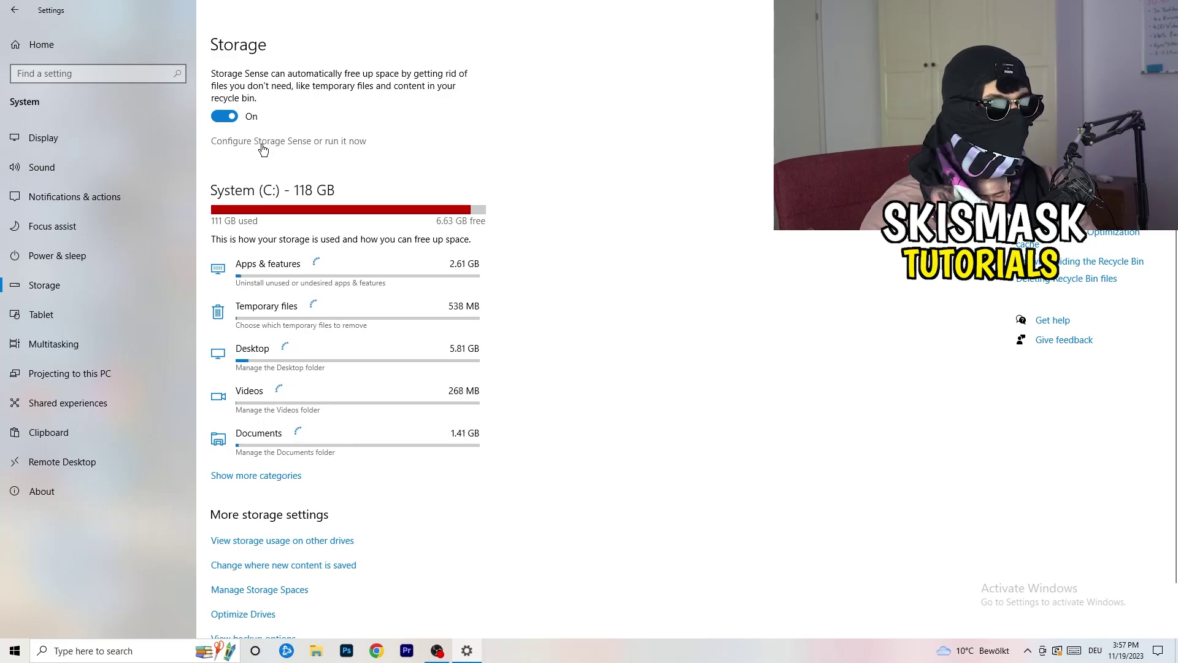
click(262, 145)
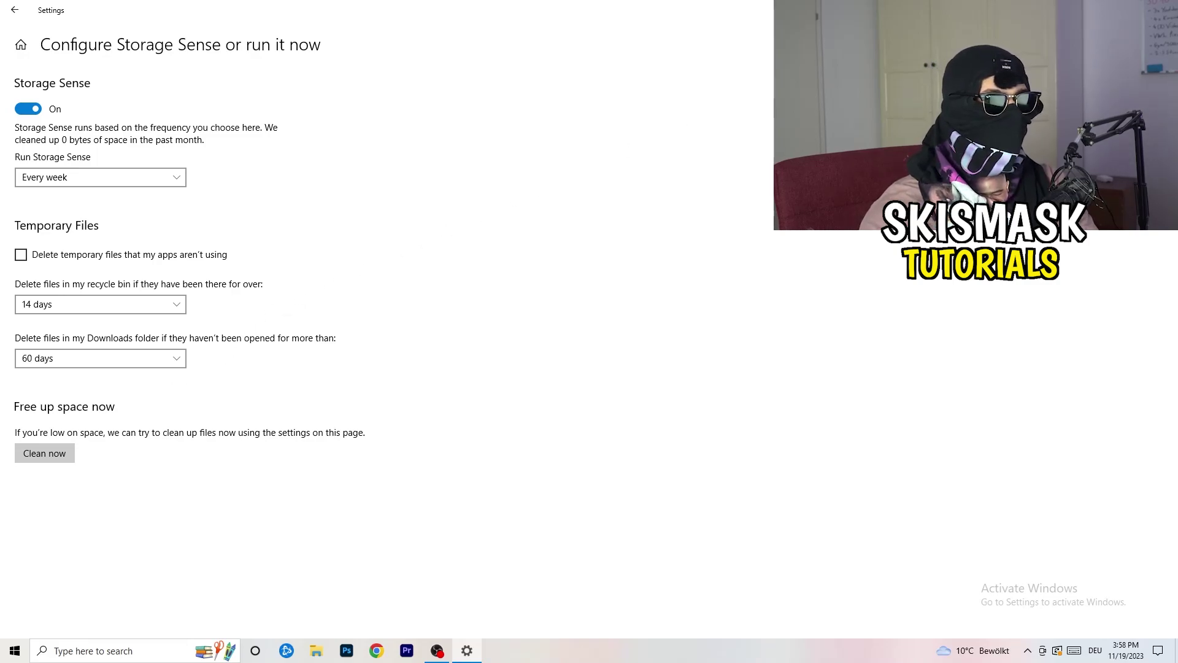
key(alt+F4)
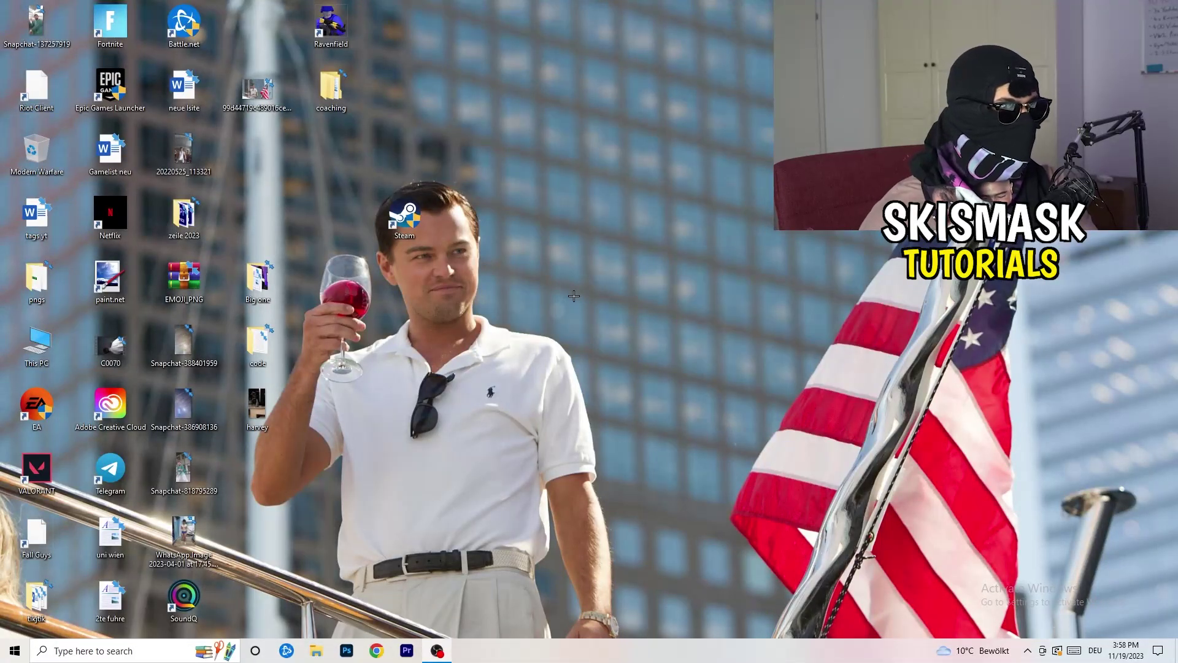